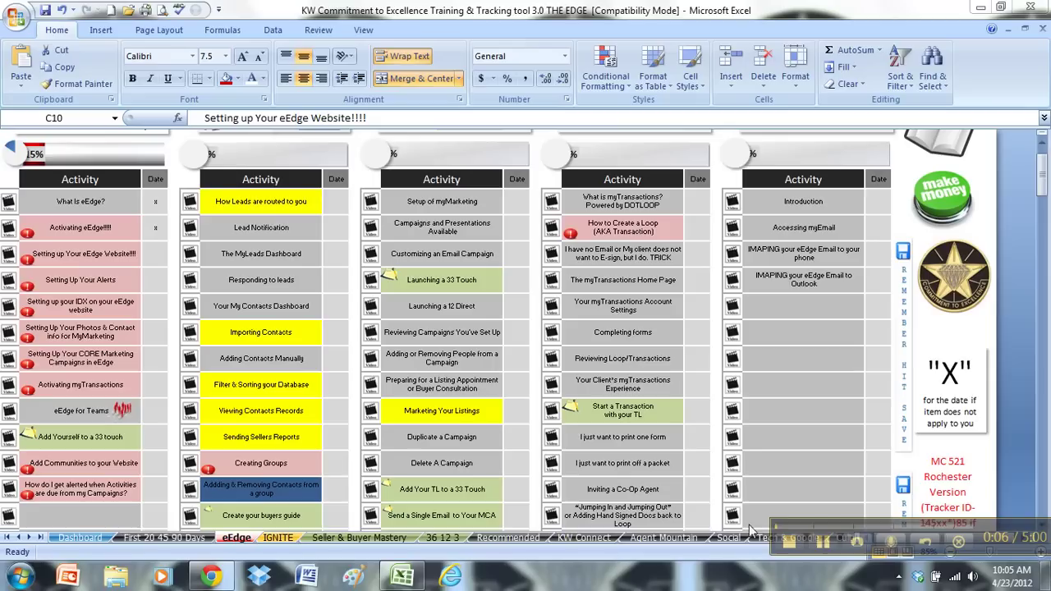
Select the "Setting up Your eEdge Website!!!!" activity in the eEdge training sheet.
click(155, 253)
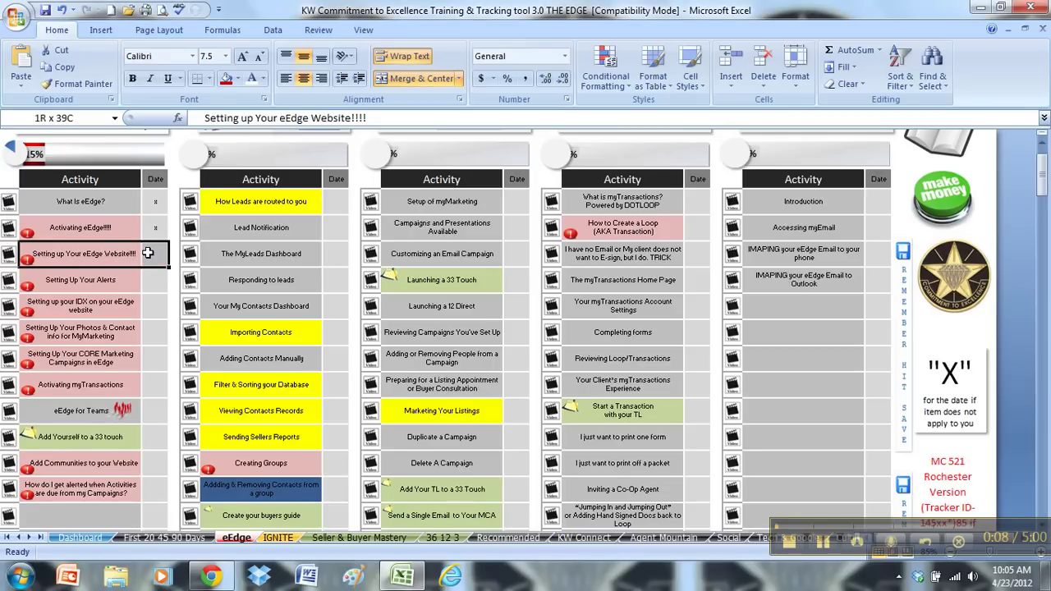
click(148, 254)
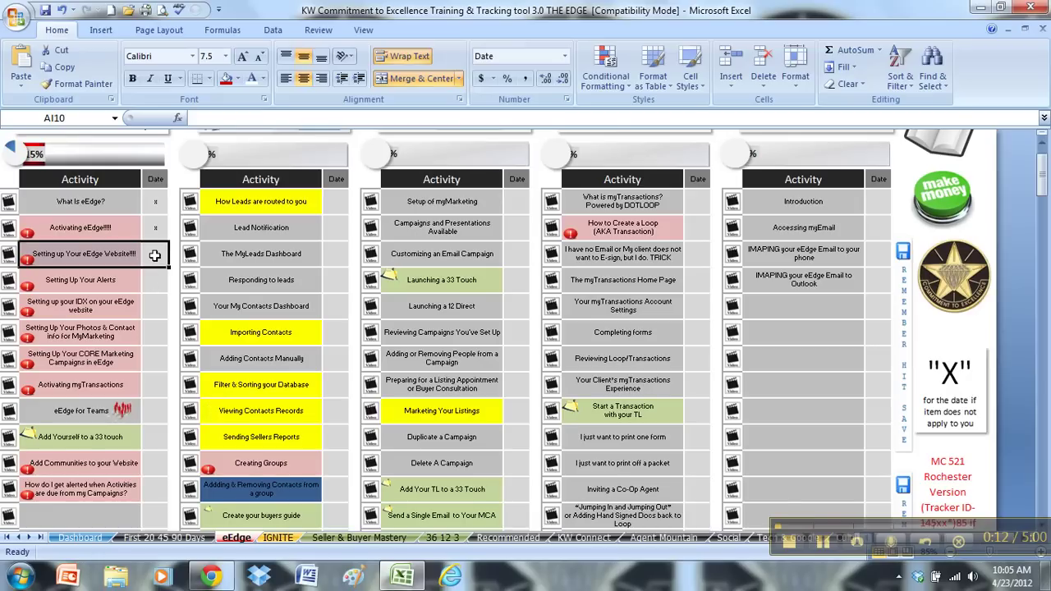
click(151, 246)
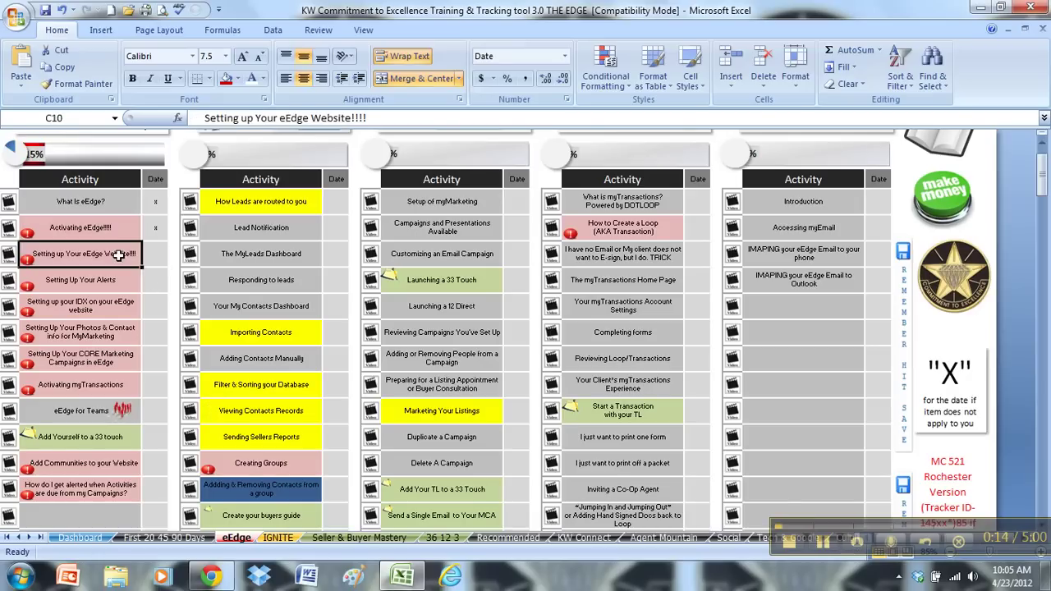
Switch to Chrome, go to the mykw home page and open Manage eEdge Website for myMarketing.
click(211, 576)
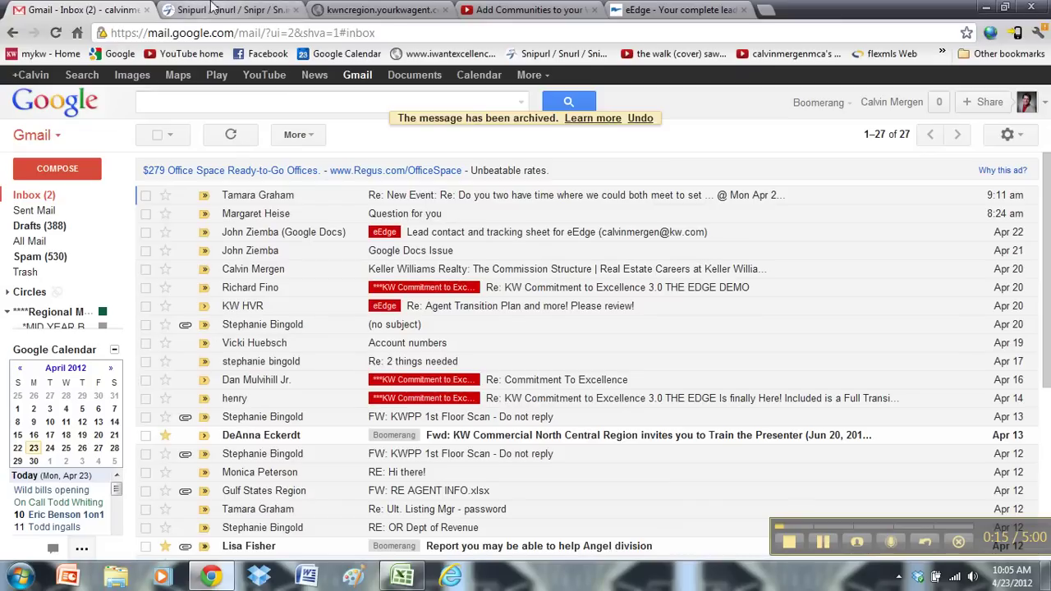
click(234, 9)
click(627, 9)
click(537, 147)
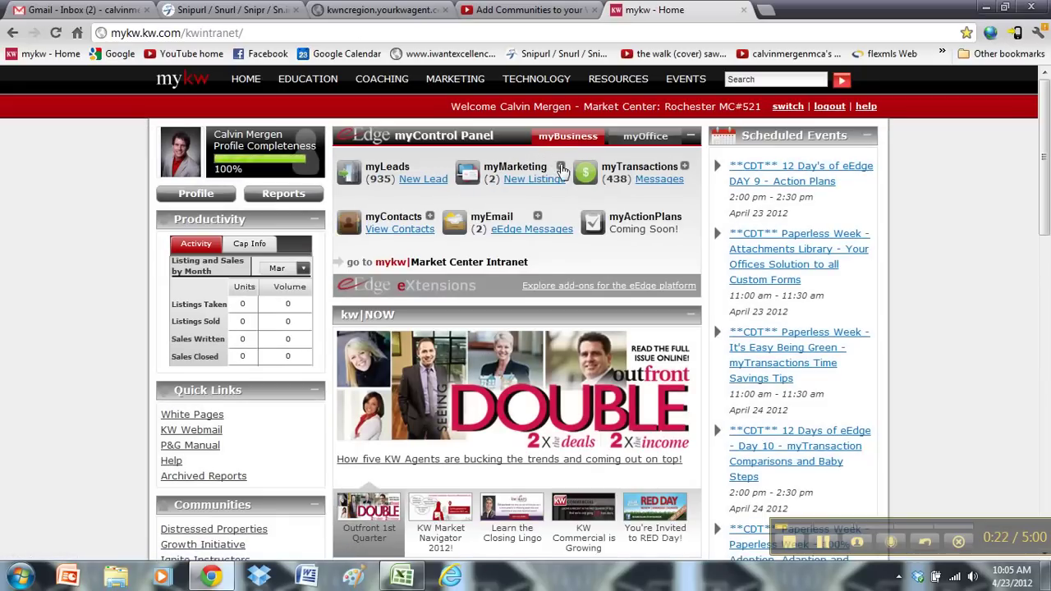
click(562, 168)
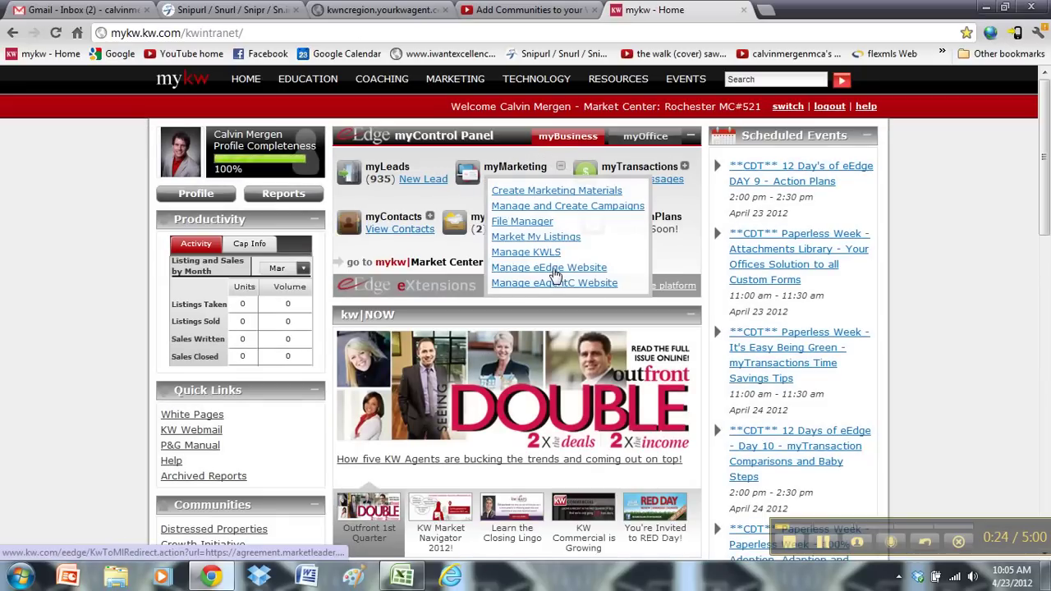
click(580, 269)
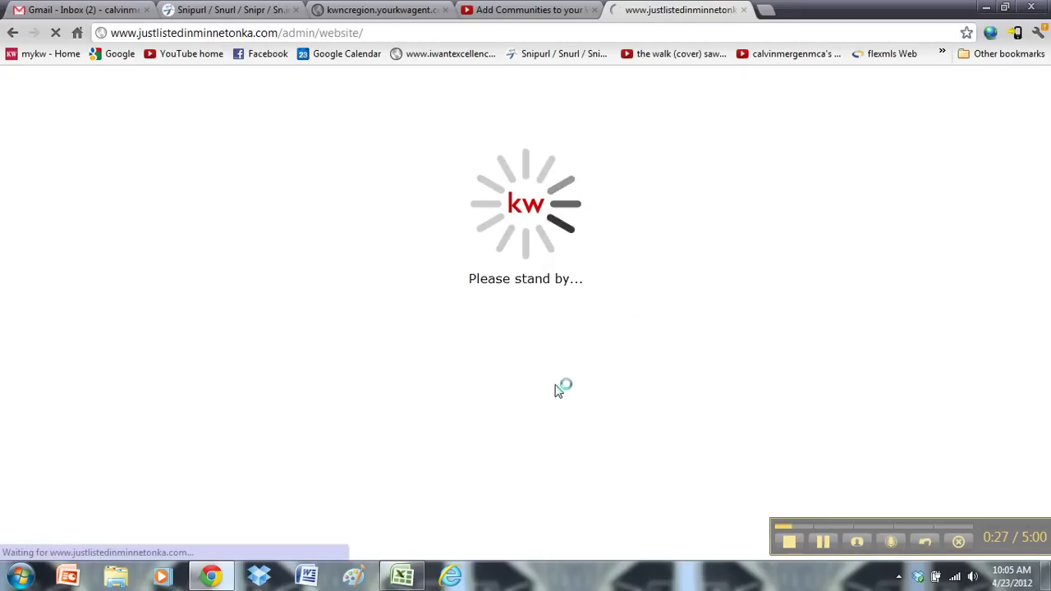
Open the website's General Info section and dismiss the text enhance pop-up over the contact details.
click(89, 278)
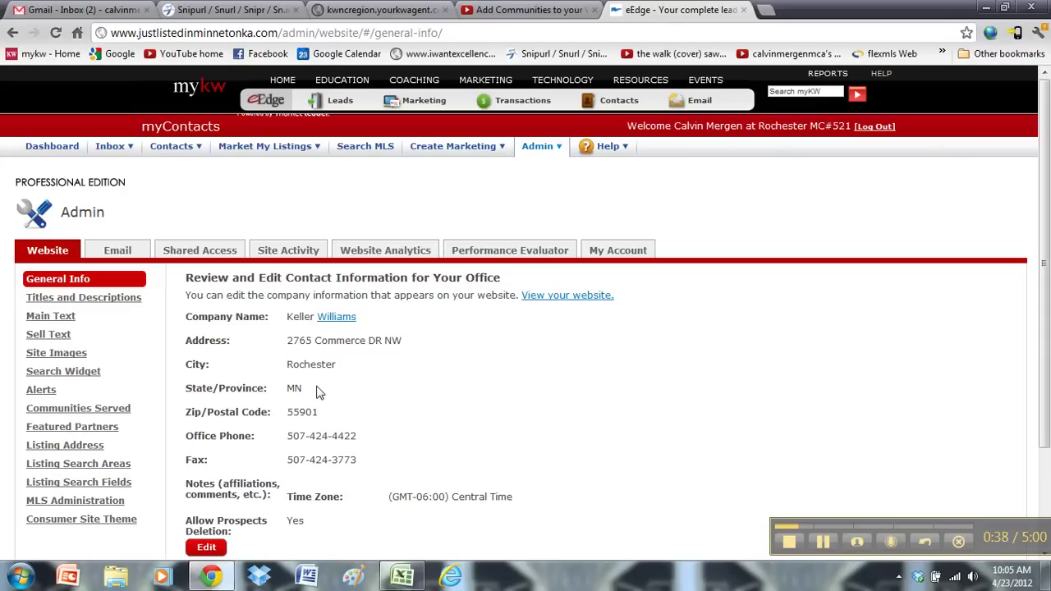
scroll(319, 365, down, 1)
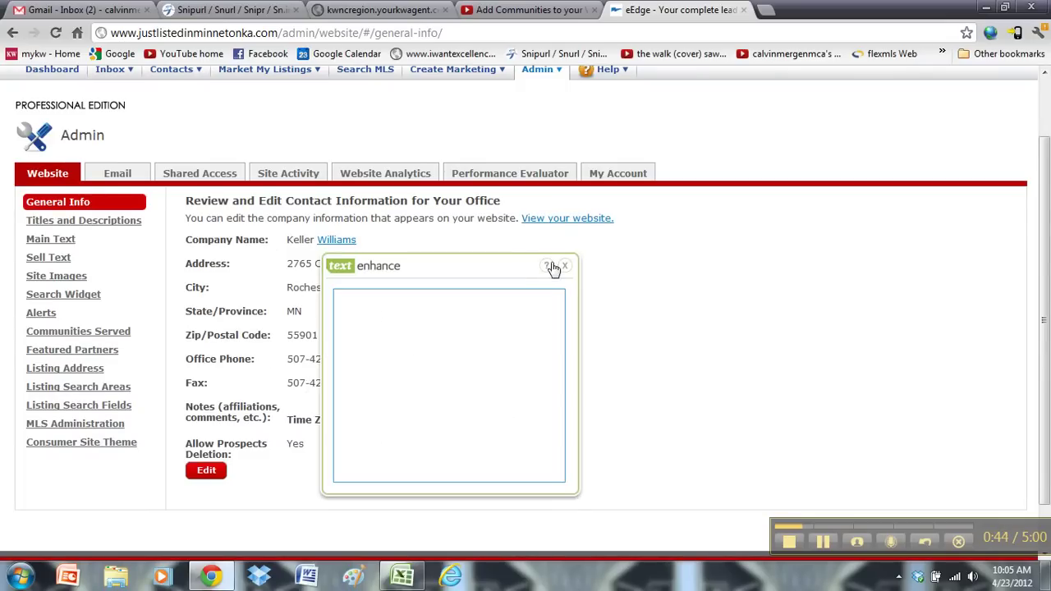
click(555, 264)
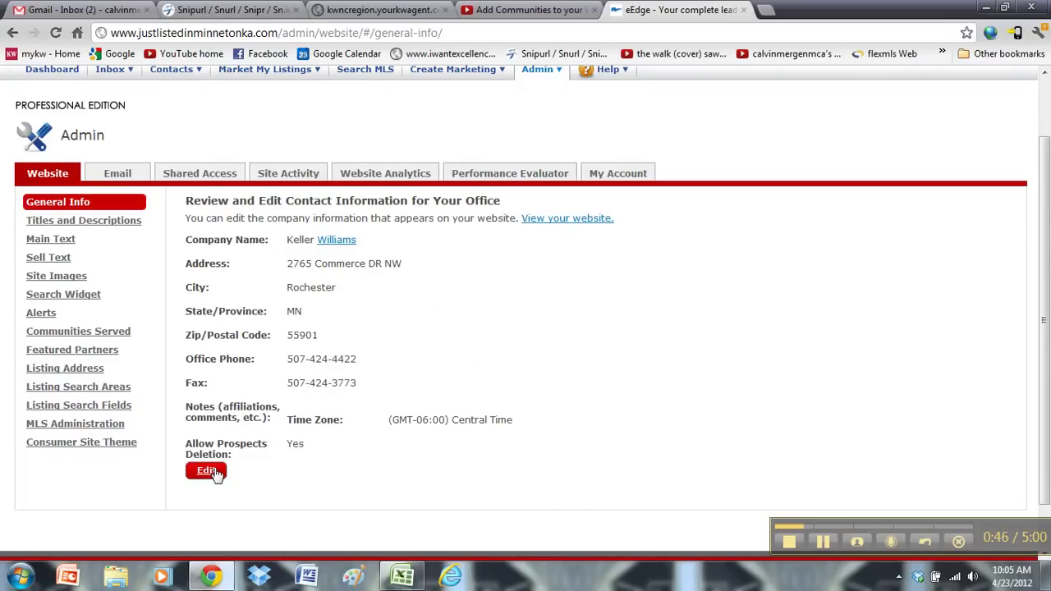
View the public website from General Info, look over its home page and close it again.
click(563, 219)
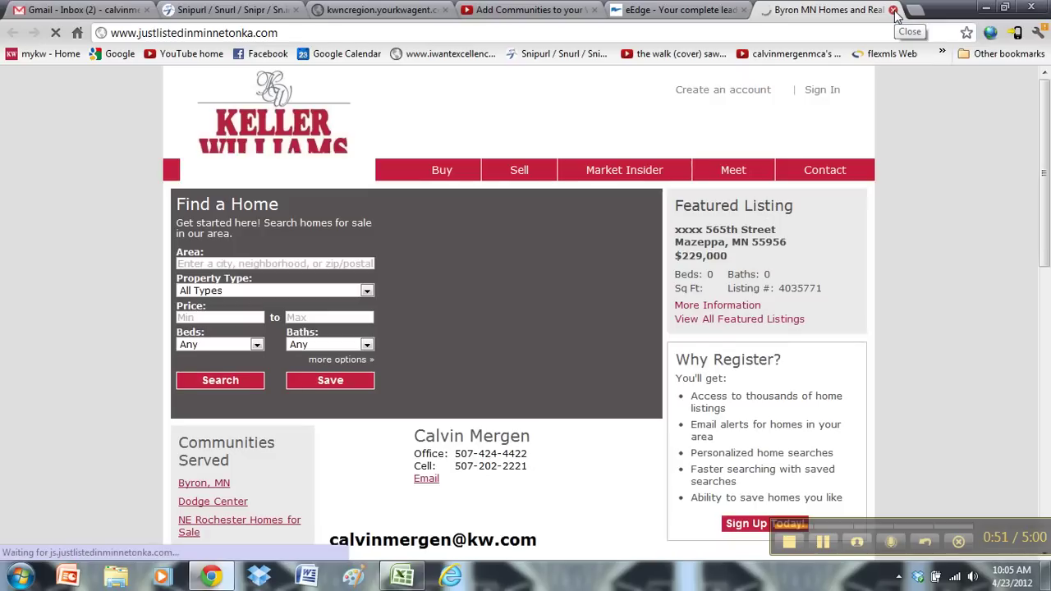
scroll(554, 375, down, 2)
scroll(558, 374, down, 5)
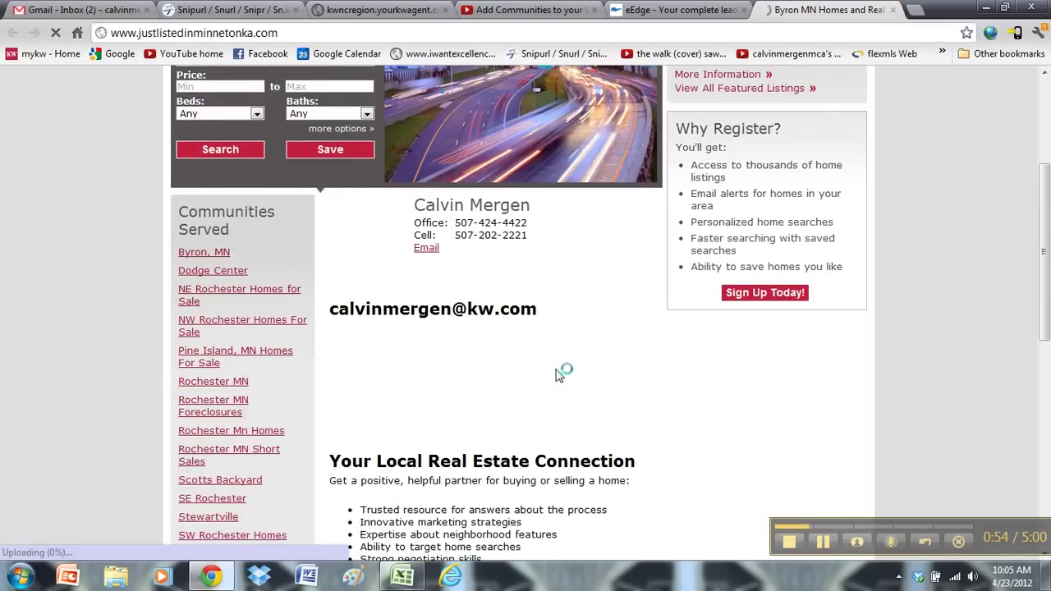
scroll(555, 361, up, 6)
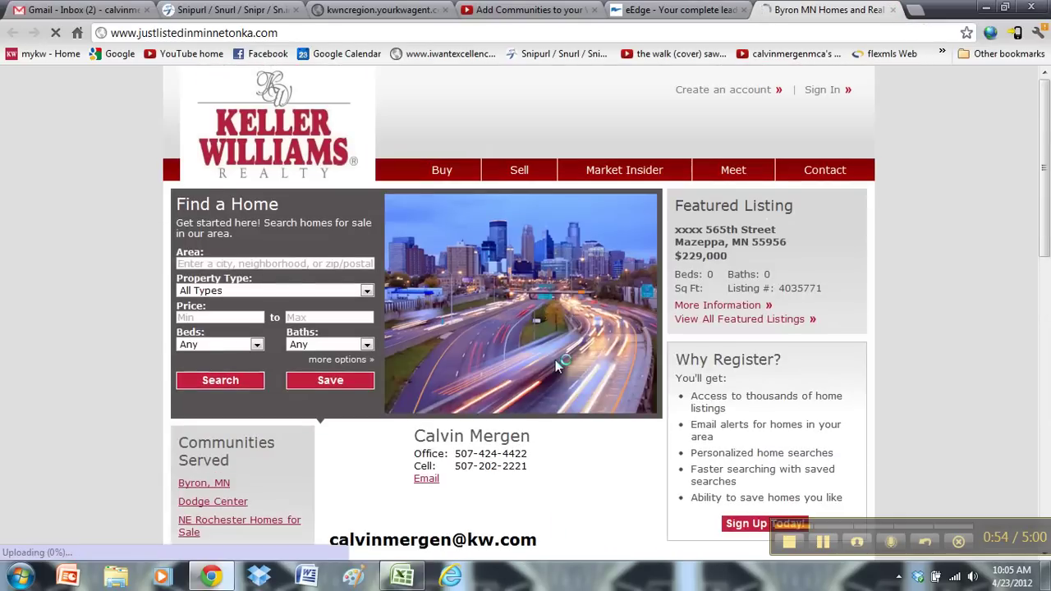
click(894, 10)
Open the Titles and Descriptions section and choose Home Page as the page to edit.
click(66, 222)
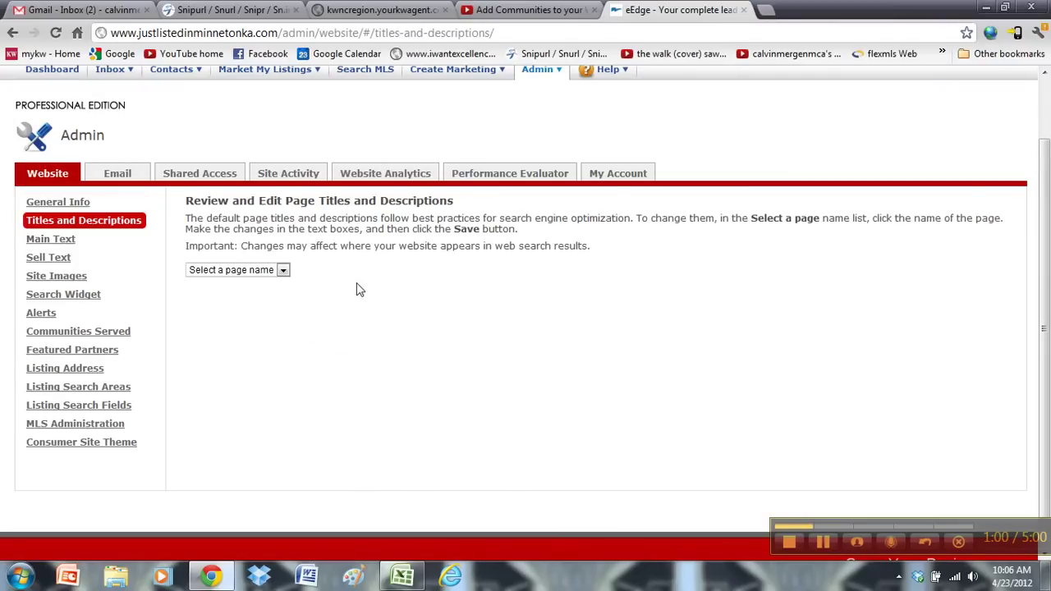
click(283, 272)
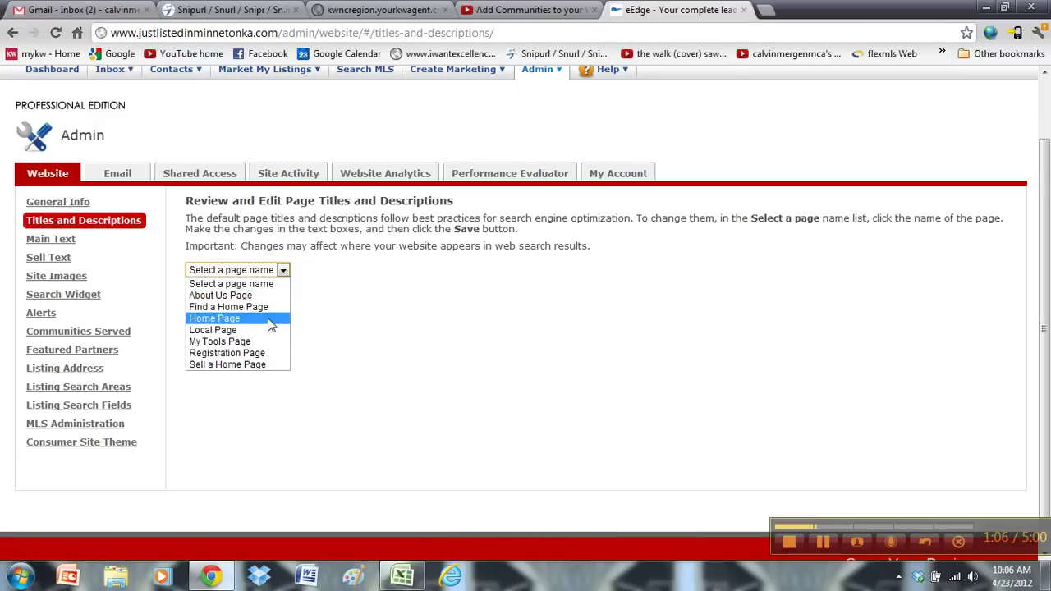
click(271, 325)
Highlight the Home Page's title and description texts in turn to review them.
click(274, 300)
key(ctrl+a)
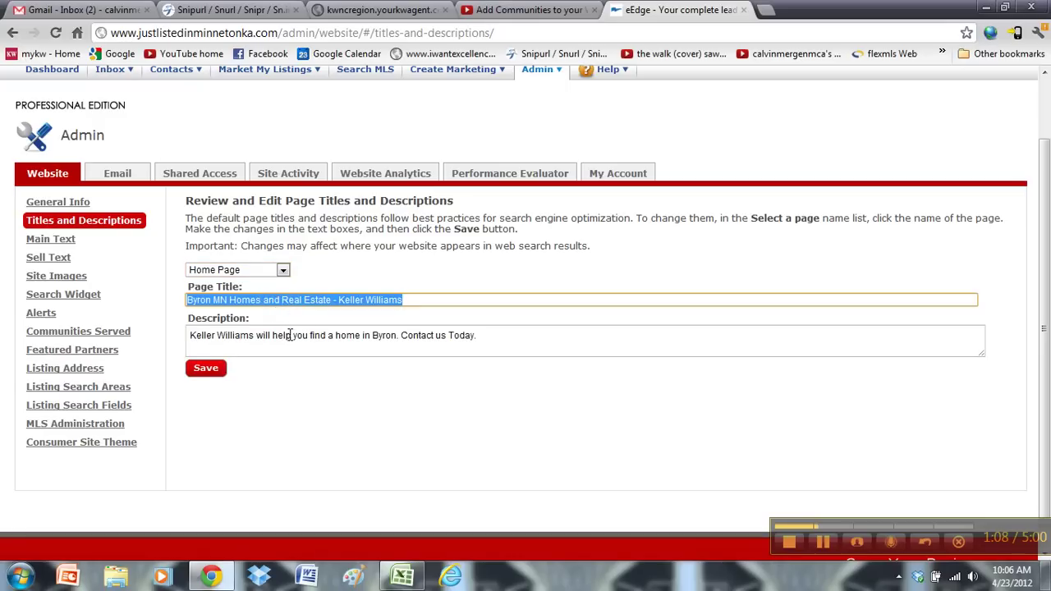
click(289, 335)
key(ctrl+a)
click(272, 298)
key(ctrl+a)
click(260, 337)
key(ctrl+a)
click(265, 299)
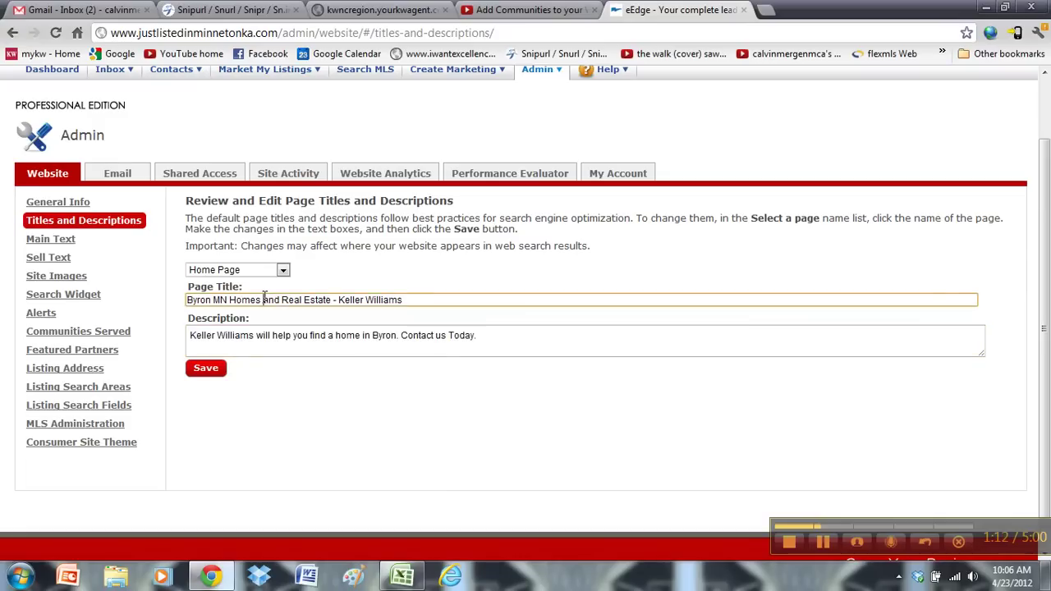
key(ctrl+a)
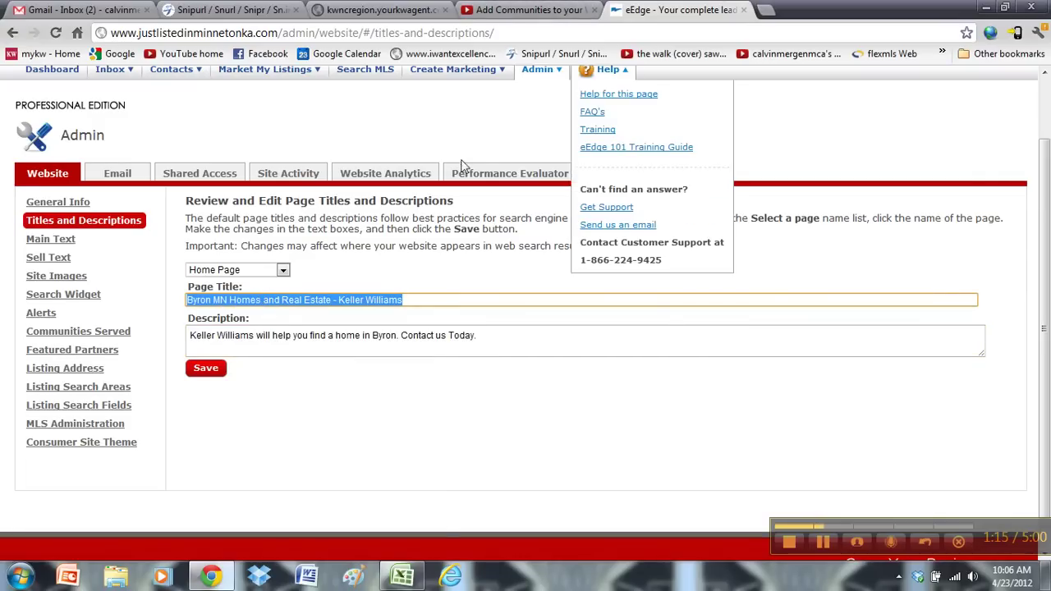
Open justlistedinminnetonka.com in a new tab to check its browser title, and return to the Home Page title field.
click(772, 12)
text(JUSTListedinminnetonka.com)
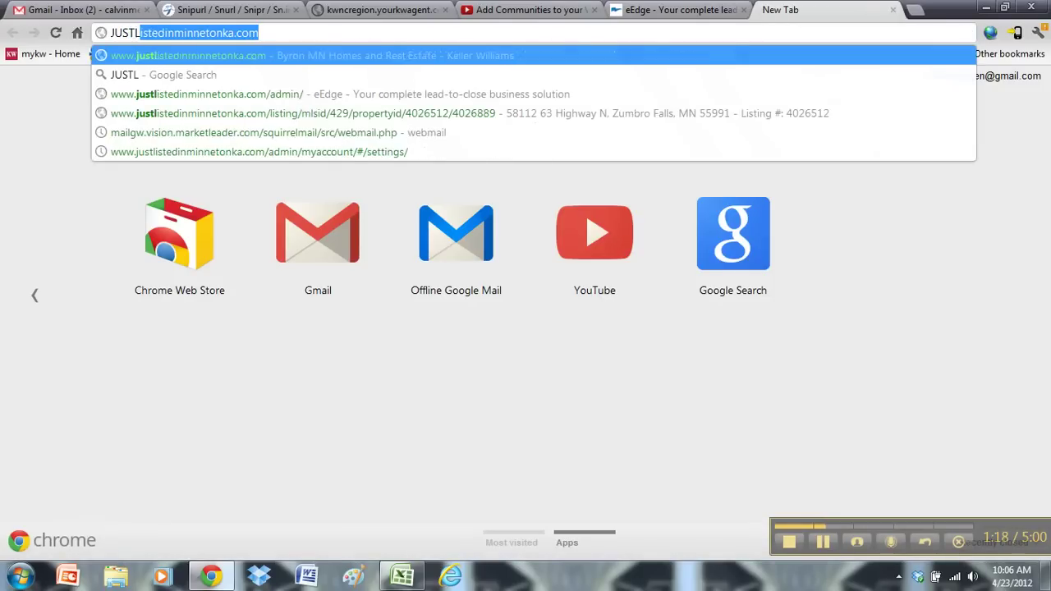
key(Return)
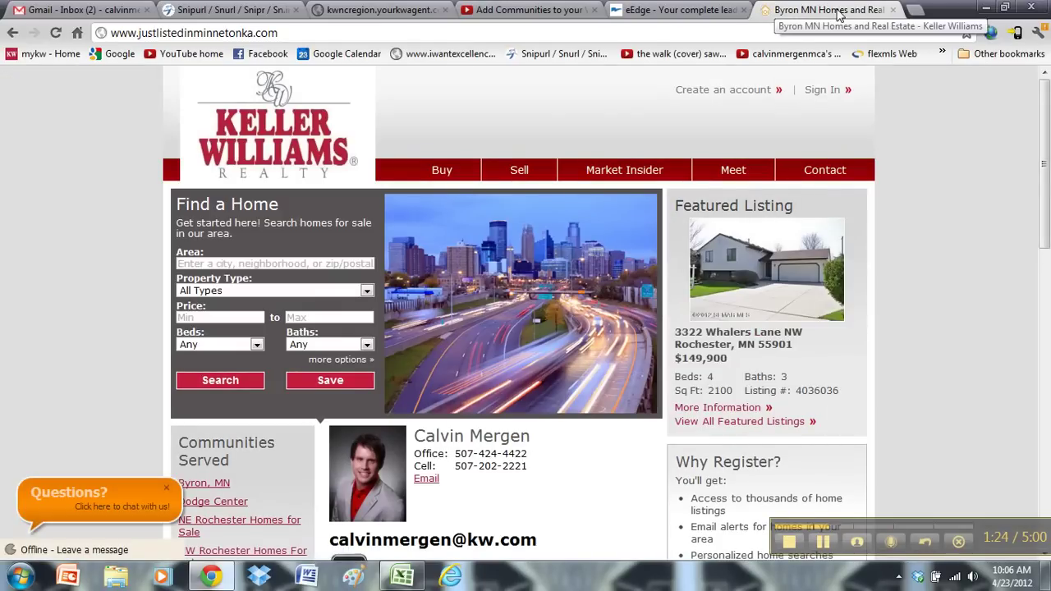
click(675, 10)
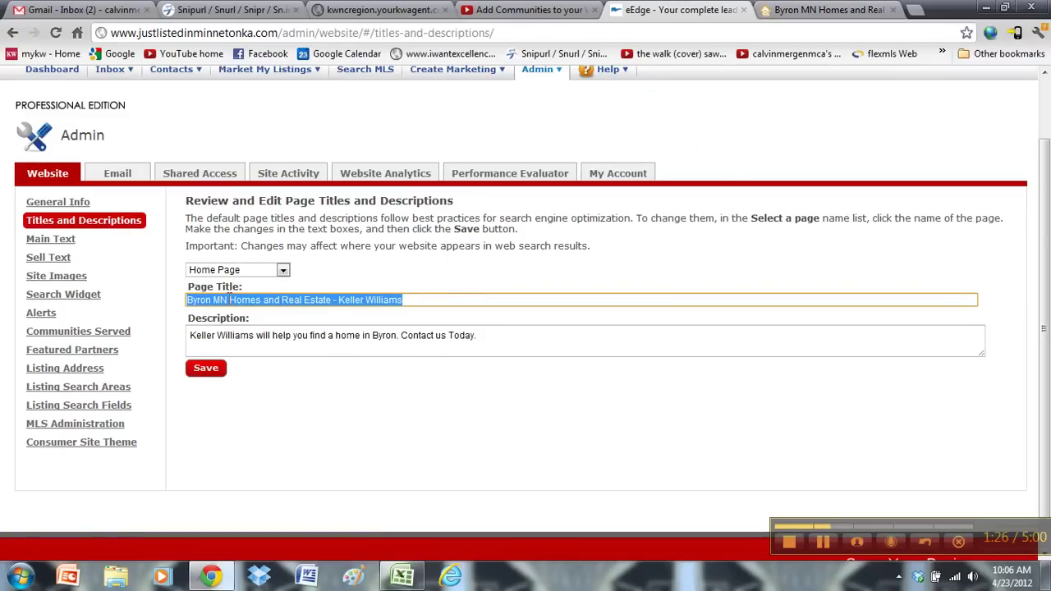
click(300, 301)
Show the Find a Home Page entry and review its page title and the other selectable pages.
click(251, 271)
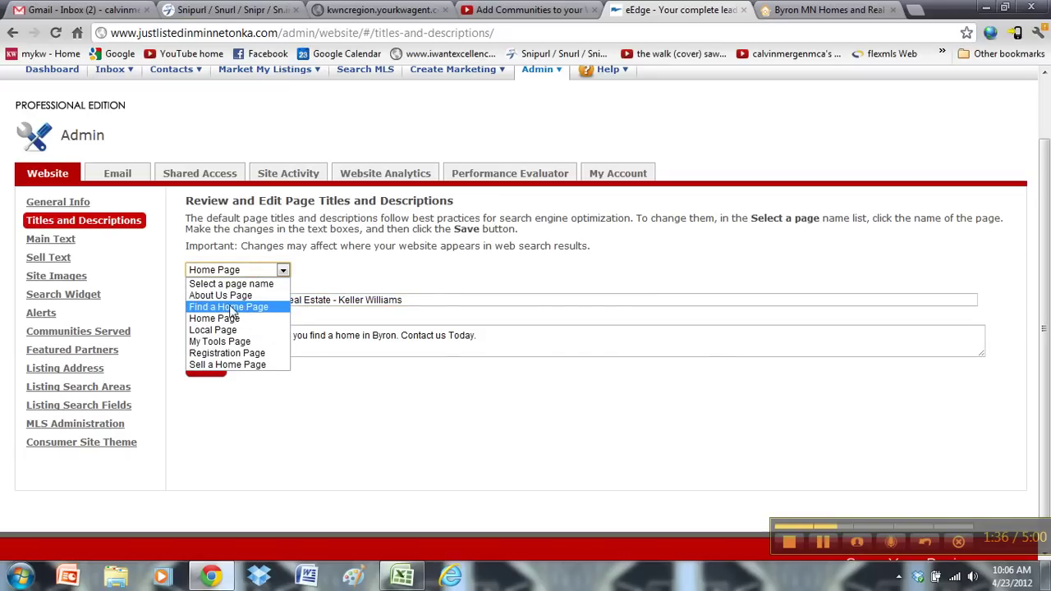
click(233, 307)
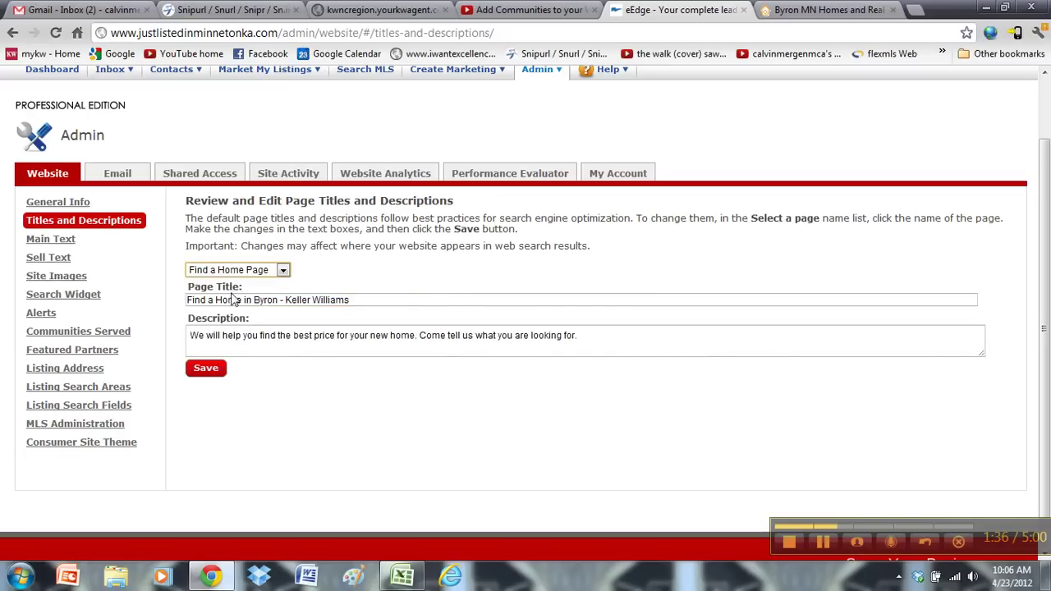
click(296, 301)
key(ctrl+a)
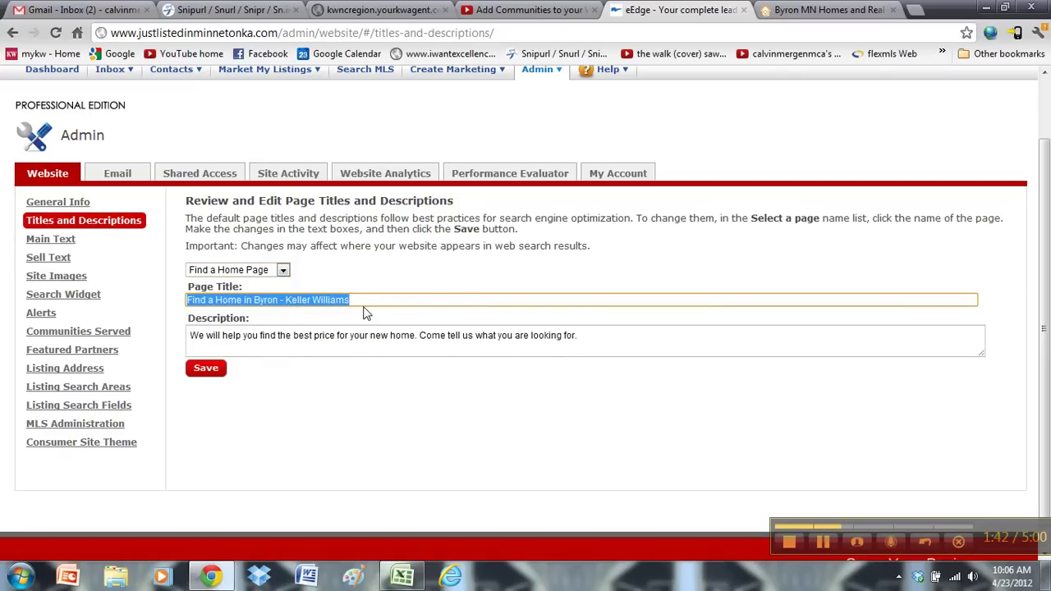
click(343, 299)
click(283, 270)
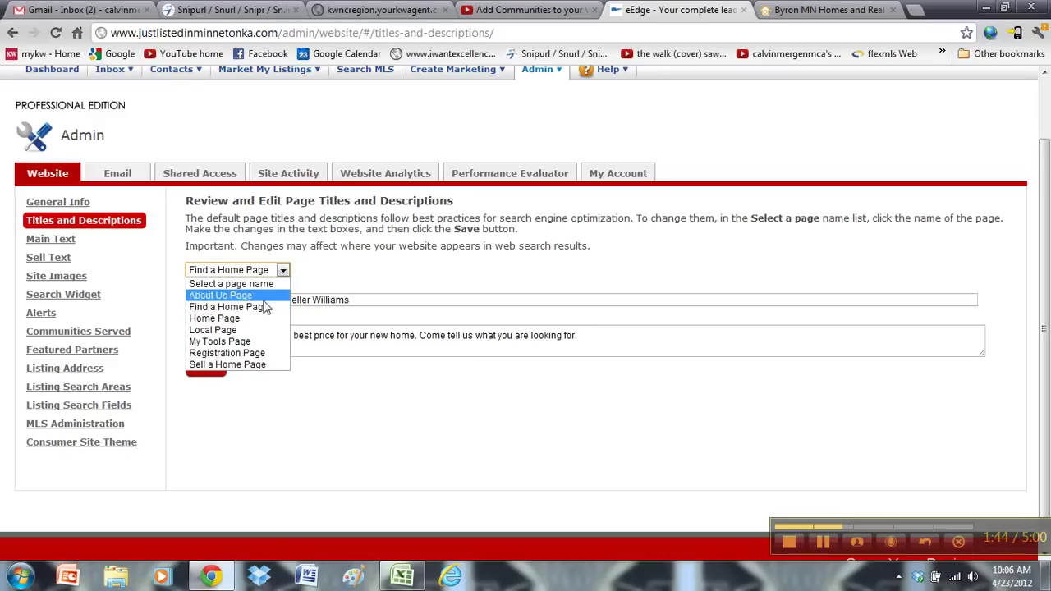
click(249, 246)
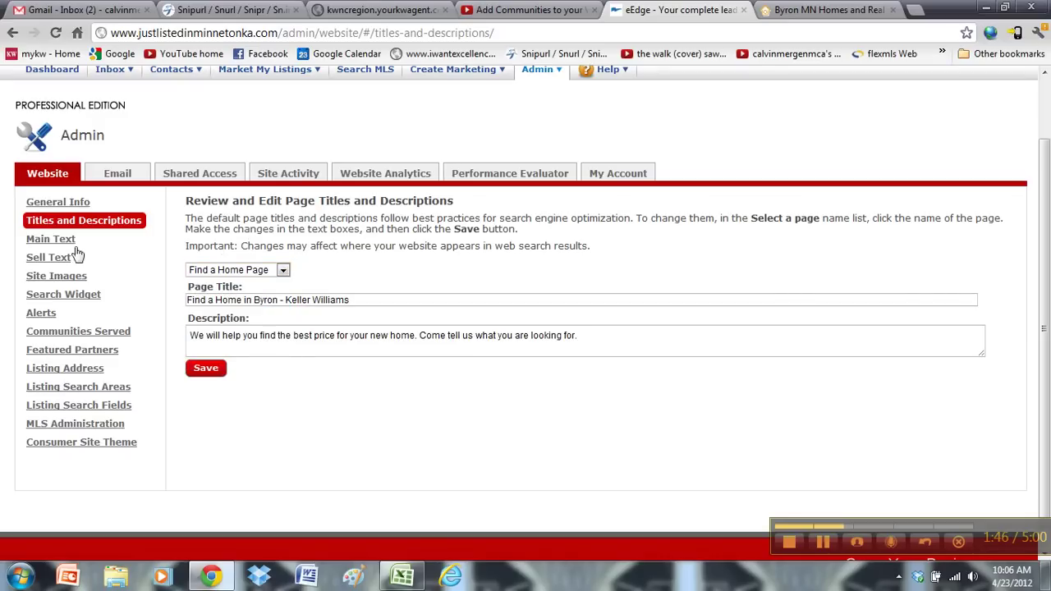
Open the Main Text section and find the "Your Local Real Estate Connection" text on the public home page.
click(57, 239)
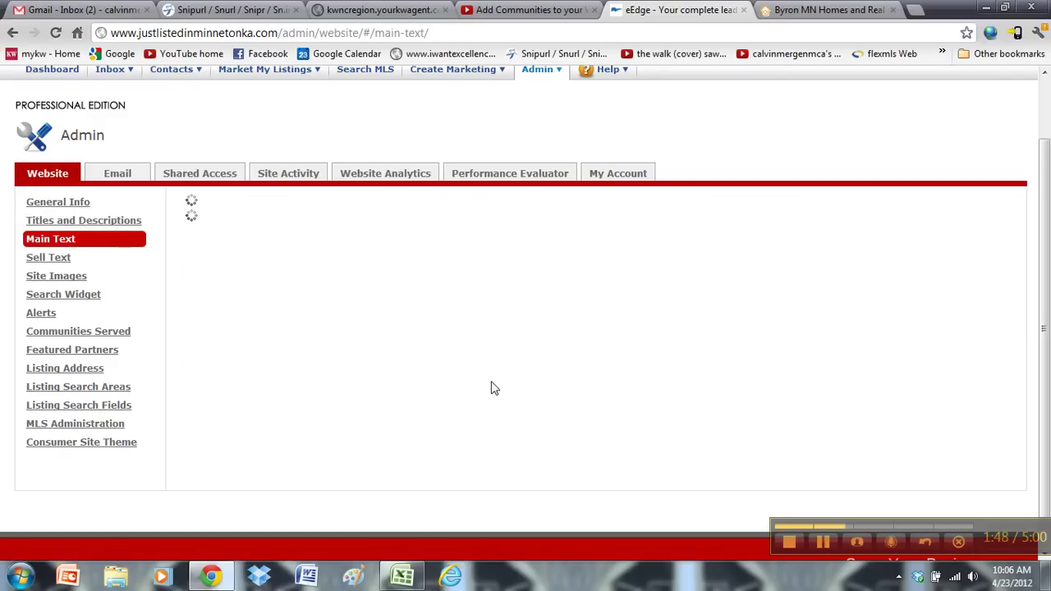
click(885, 6)
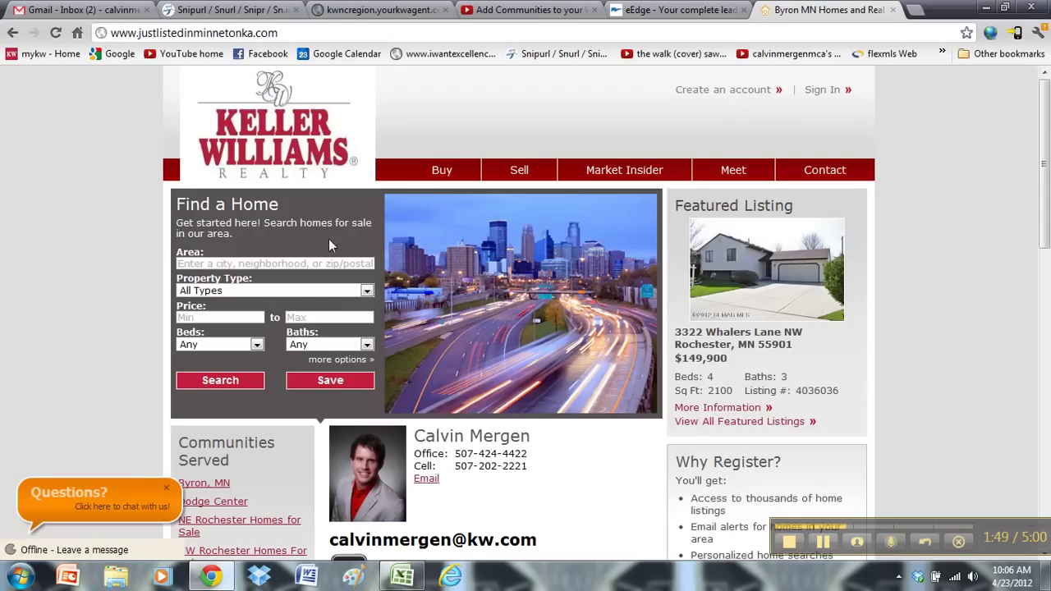
scroll(574, 371, down, 4)
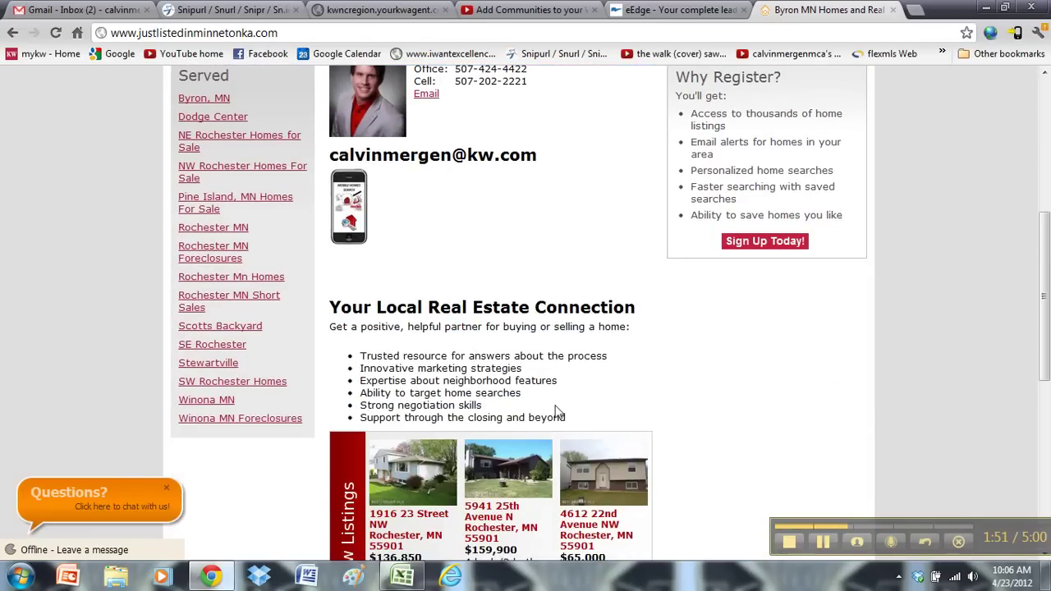
drag(555, 405, 376, 307)
Return to the Main Text editor and examine its content down to the bulleted list under "Your Local Real Estate Connection".
click(690, 9)
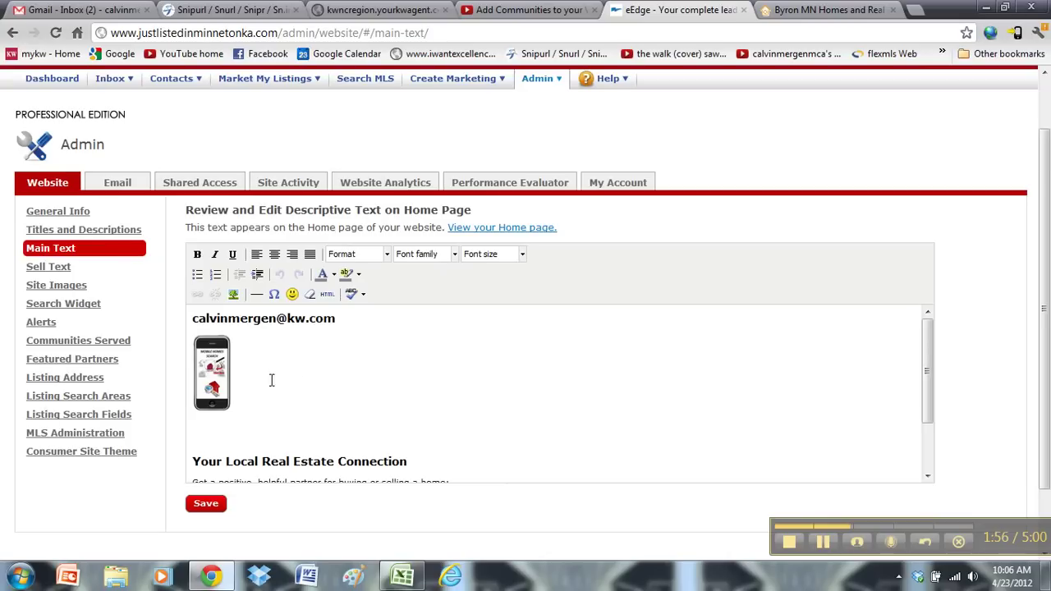
click(271, 410)
click(262, 450)
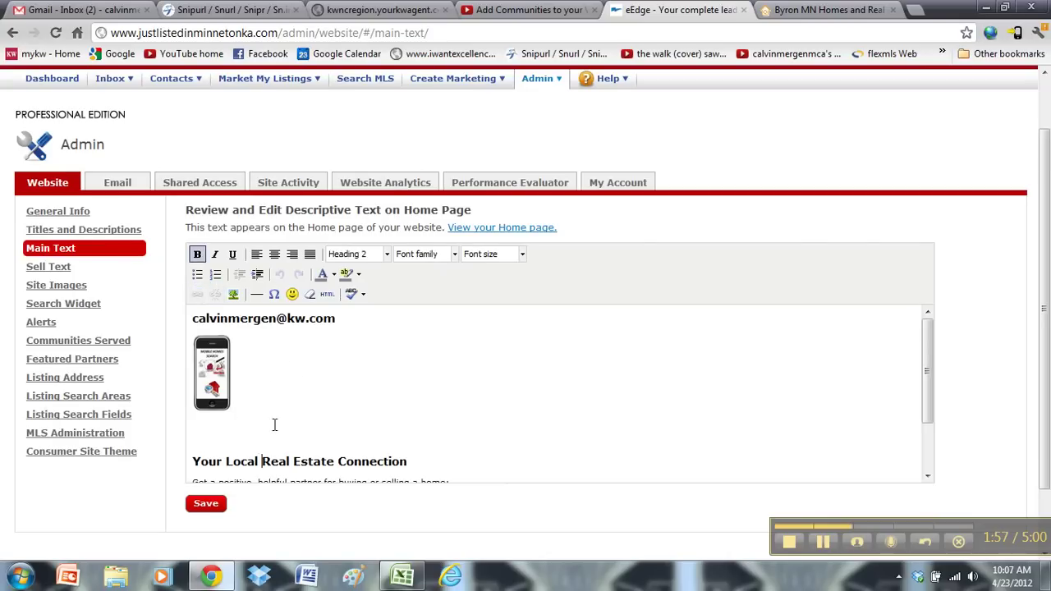
scroll(298, 414, down, 2)
click(298, 424)
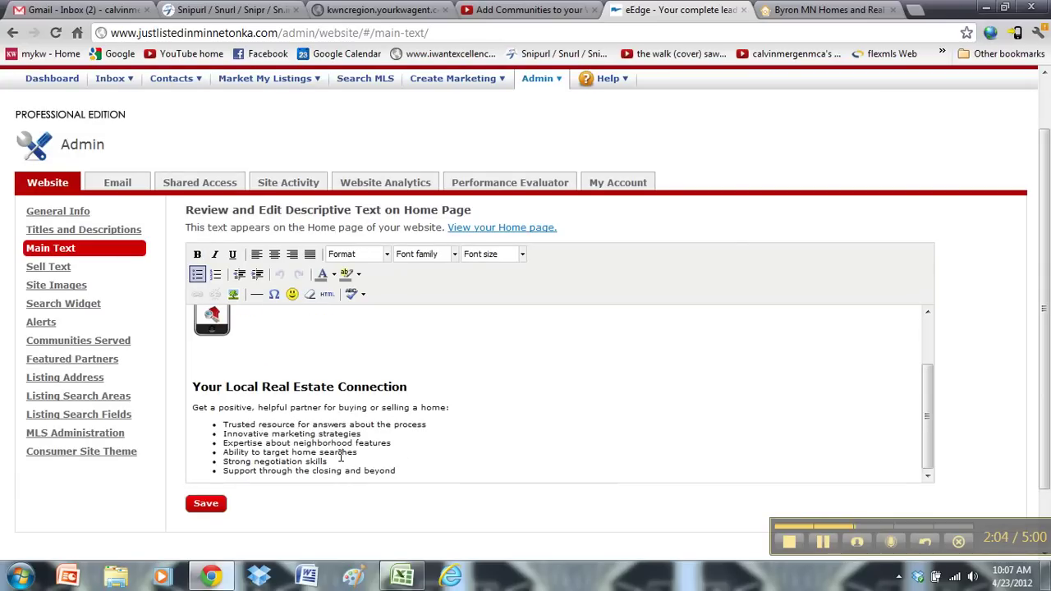
Go back to the public home page and examine the contact block and the mobile home search image.
click(829, 10)
scroll(493, 352, up, 4)
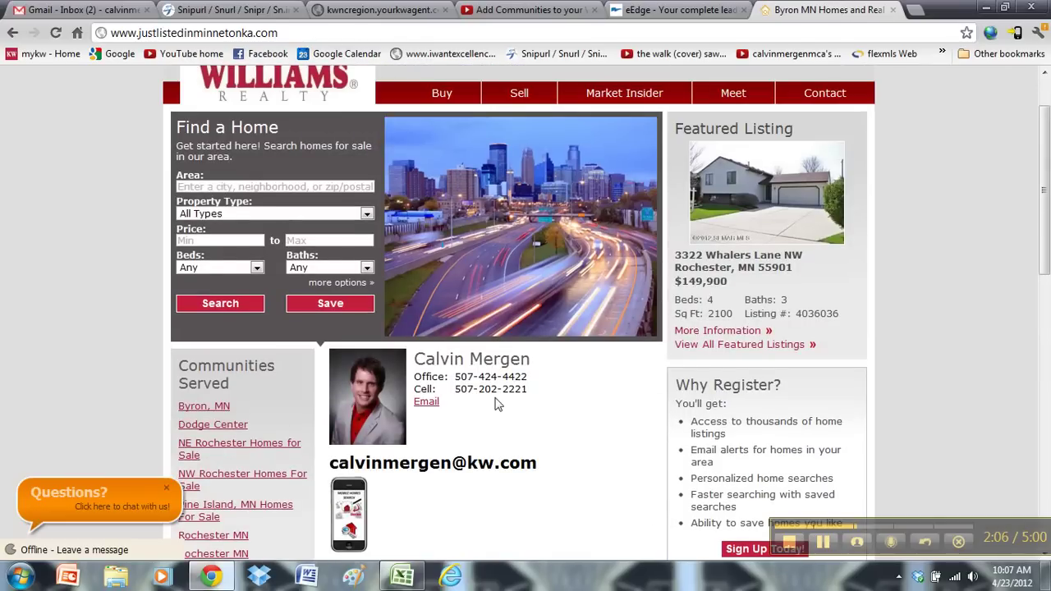
scroll(496, 389, up, 2)
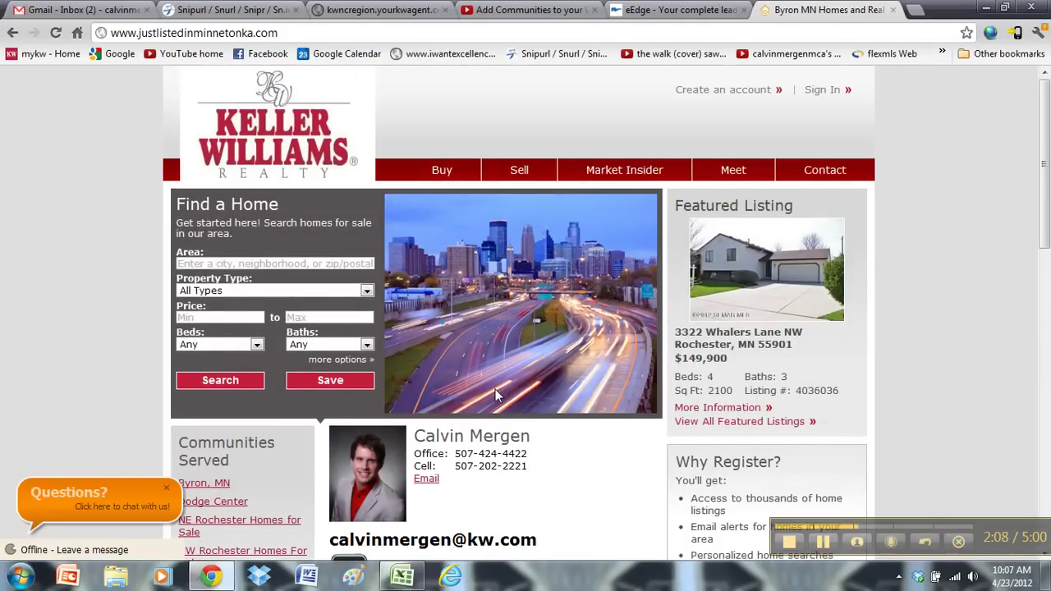
scroll(495, 390, down, 2)
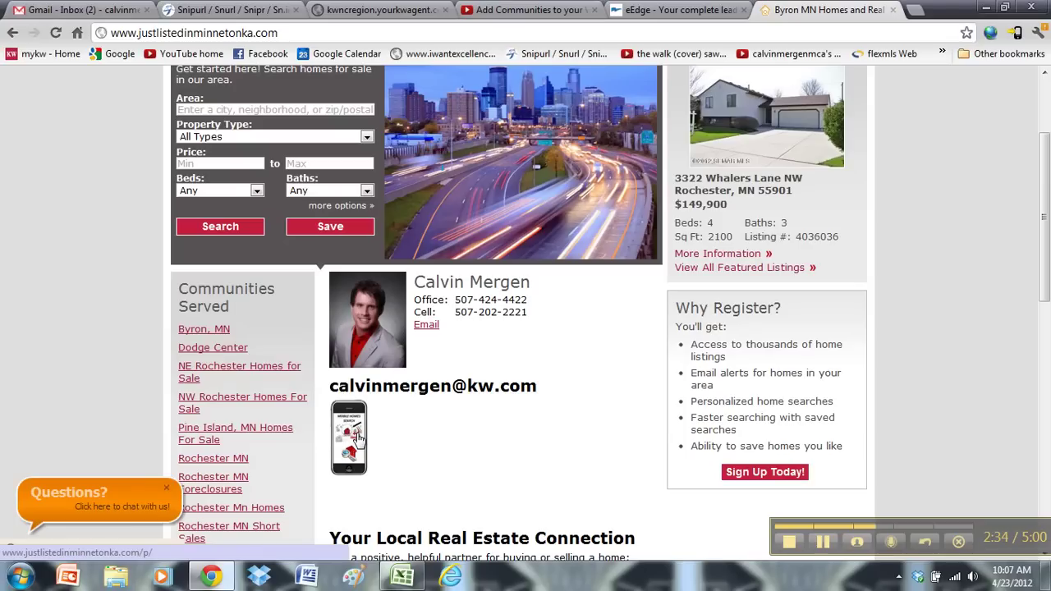
Return to the admin site's Main Text editor and open the Sell Text section.
click(726, 9)
scroll(385, 432, down, 1)
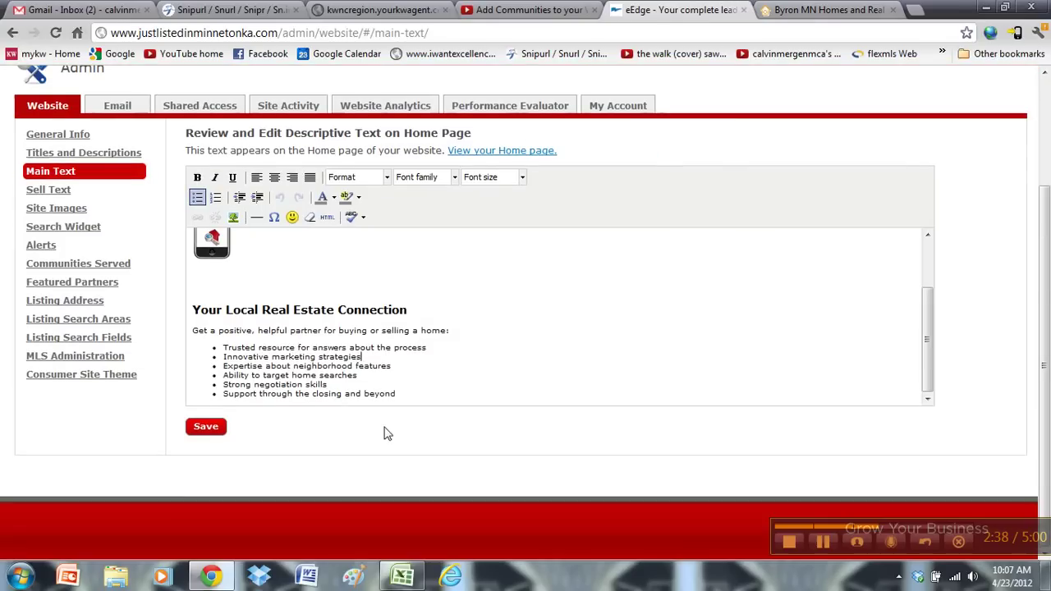
scroll(343, 378, up, 2)
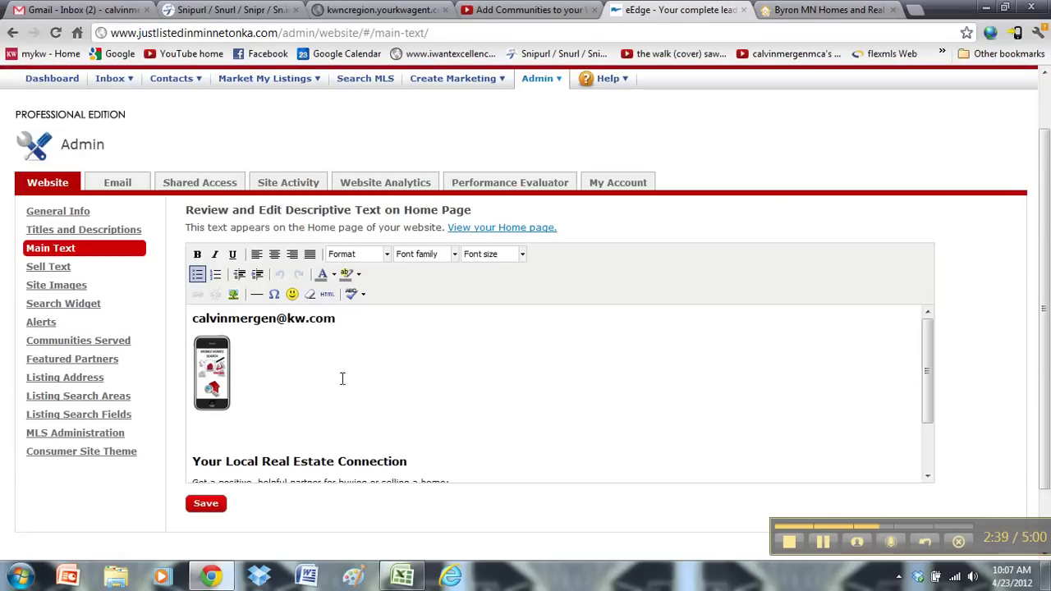
click(51, 268)
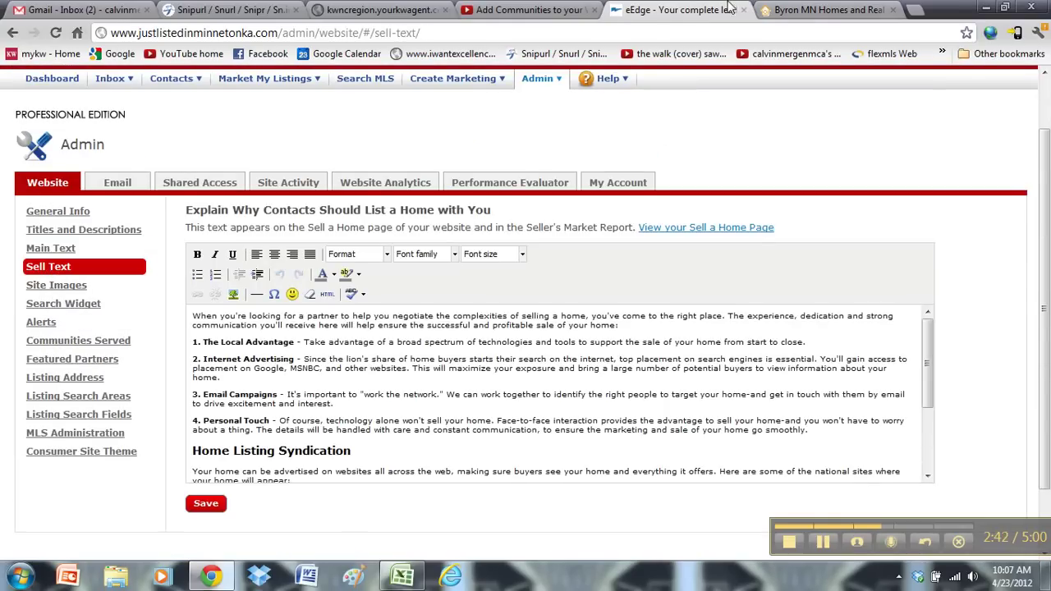
Compare the sell text with the Sell page of the public site and return to the admin settings.
click(812, 9)
key(F5)
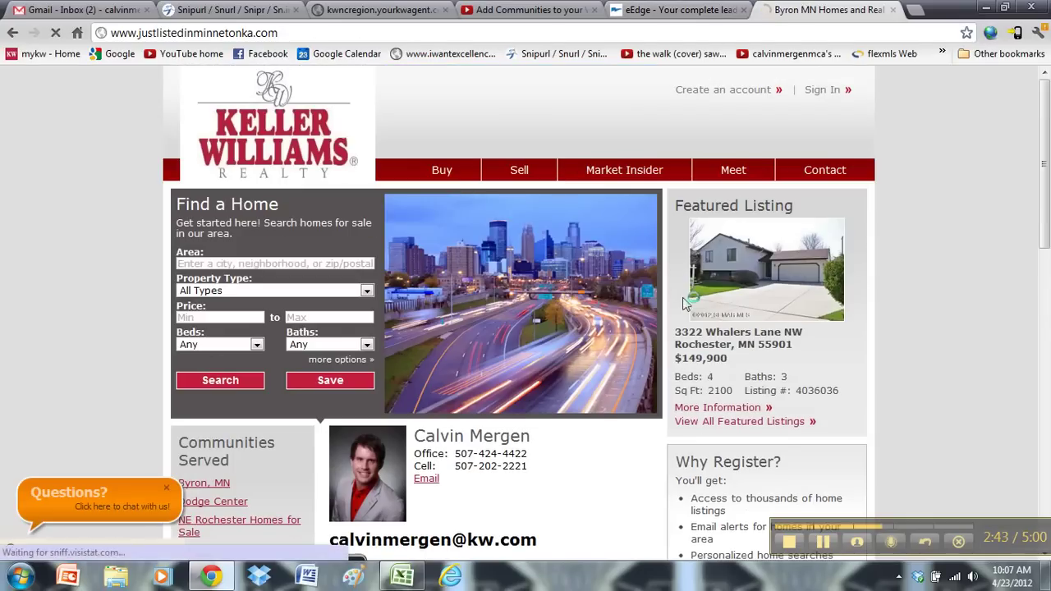
scroll(435, 423, down, 4)
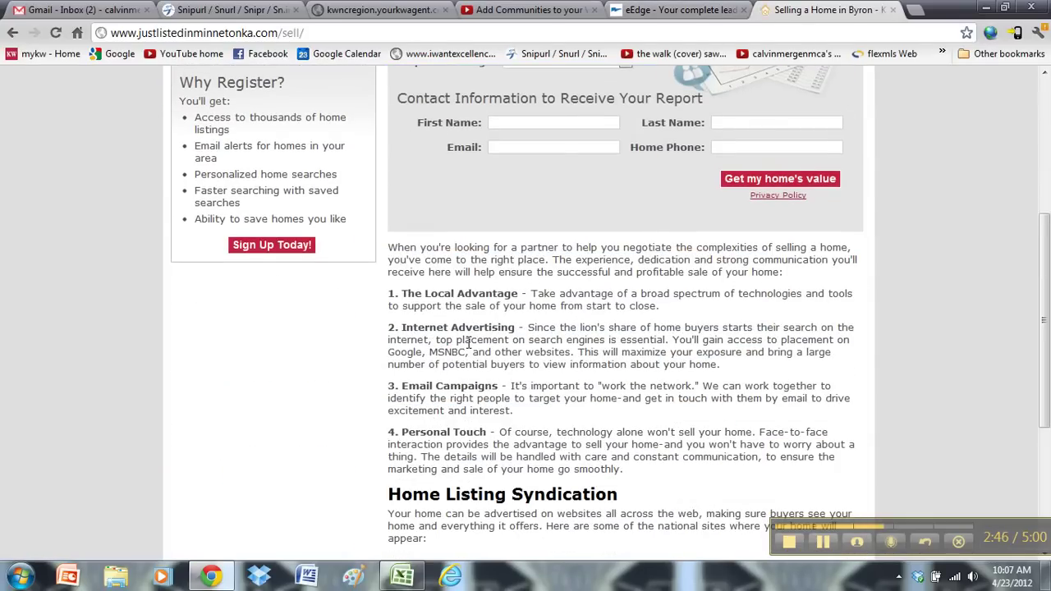
scroll(469, 343, up, 3)
click(677, 9)
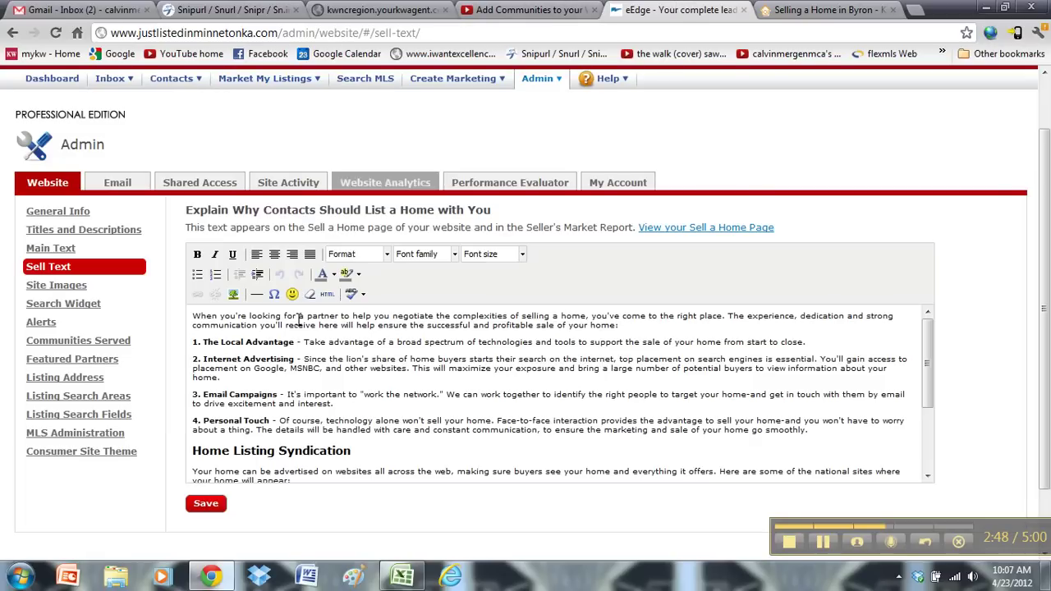
Open the Site Images section and compare its site banner and agency logo with the public home page.
click(54, 286)
click(811, 8)
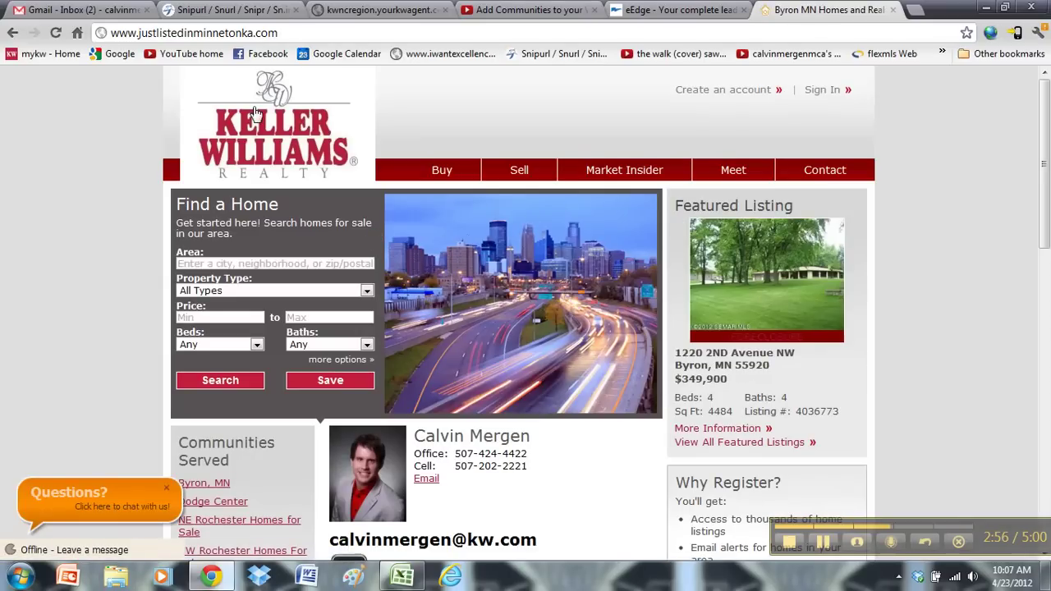
click(670, 8)
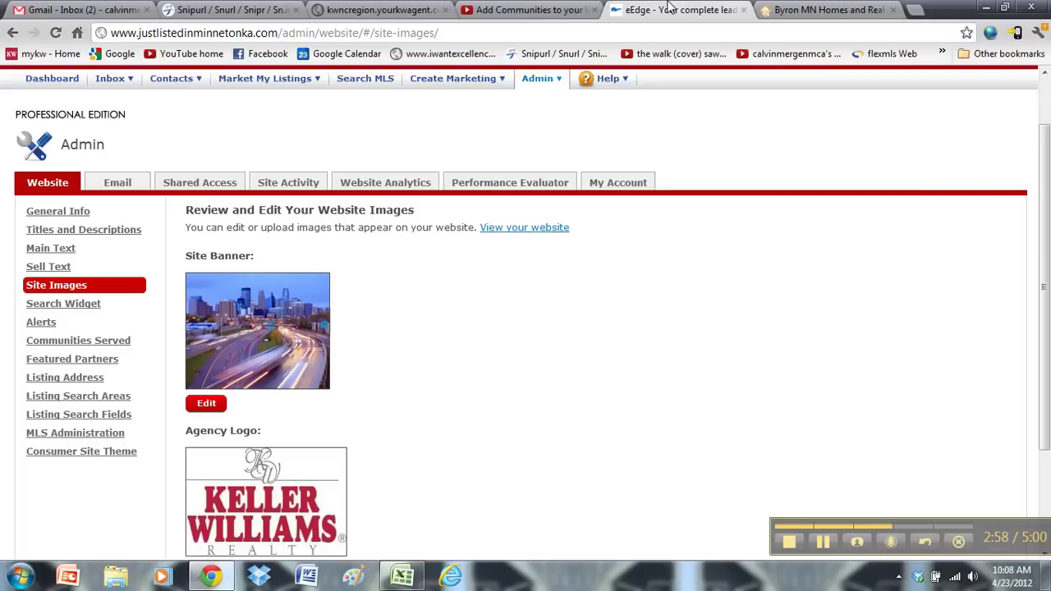
scroll(239, 326, down, 3)
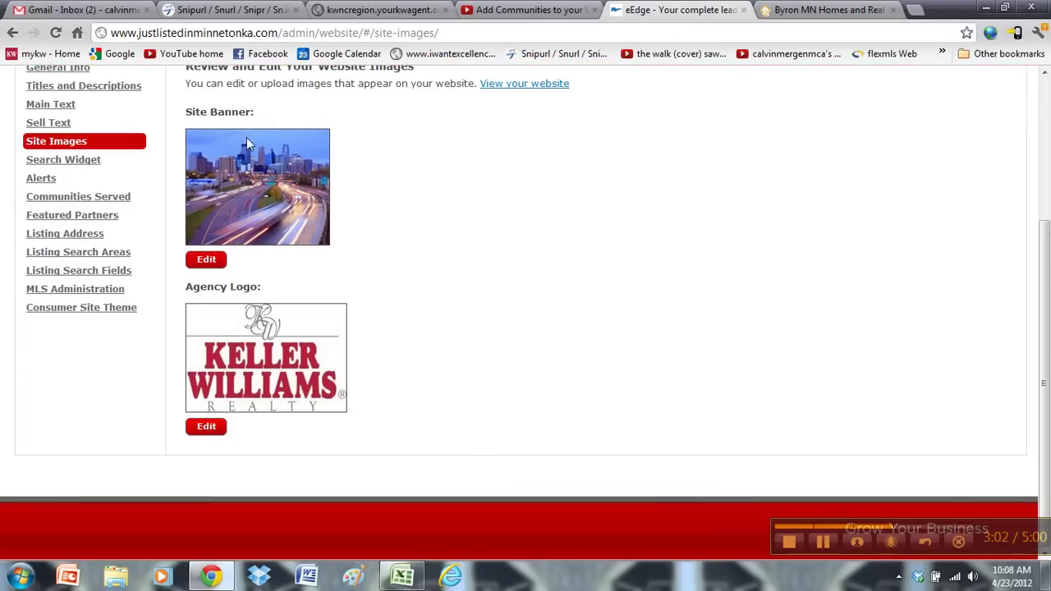
click(810, 8)
click(624, 9)
Open the site banner for editing and search the image catalog for "MINNEAPOLIS".
click(205, 260)
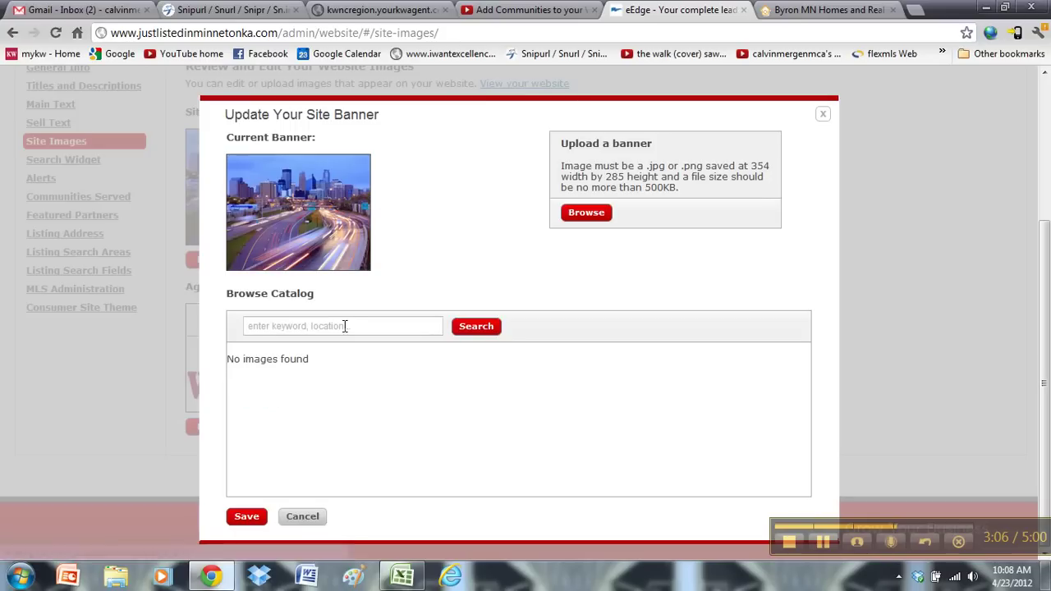
click(334, 327)
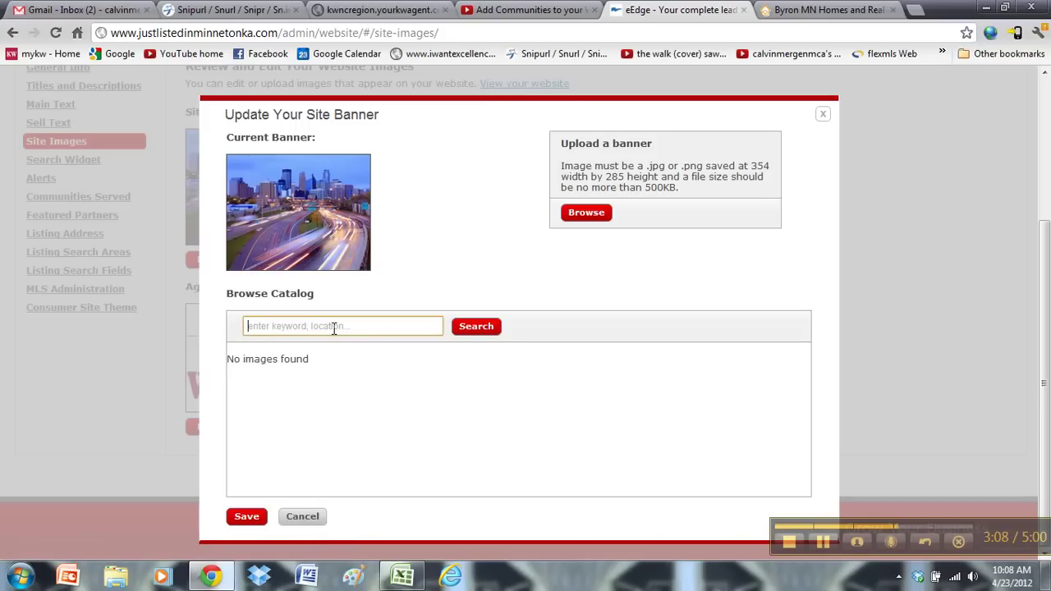
text(MN)
click(477, 328)
mouse_move(673, 402)
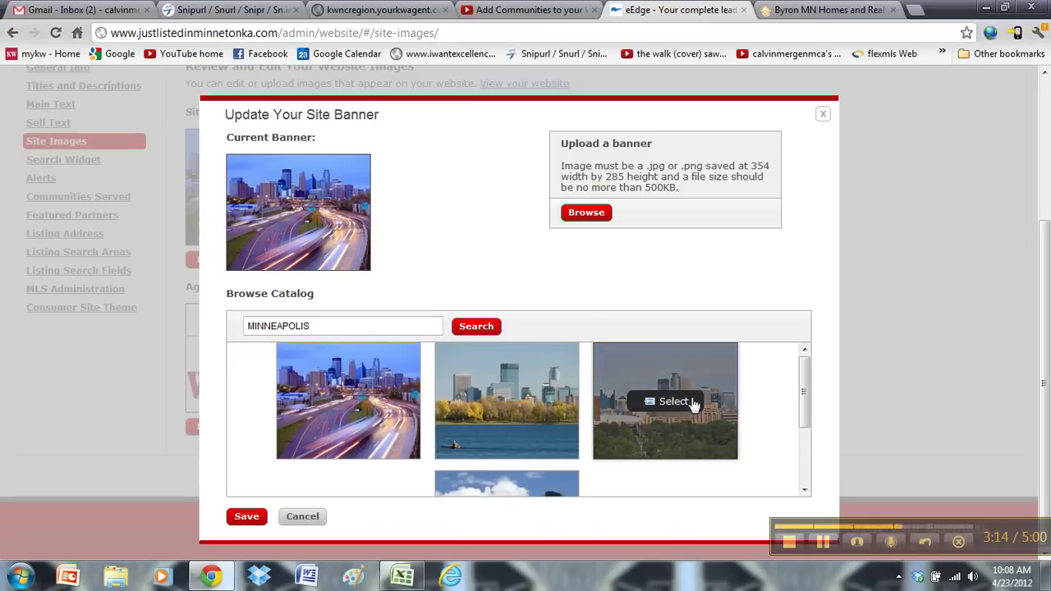
scroll(807, 396, down, 1)
scroll(807, 395, up, 1)
Search the banner catalog for "RIVER", cancel the banner update, and check the banner on the public home page.
double_click(327, 326)
text(RIVER)
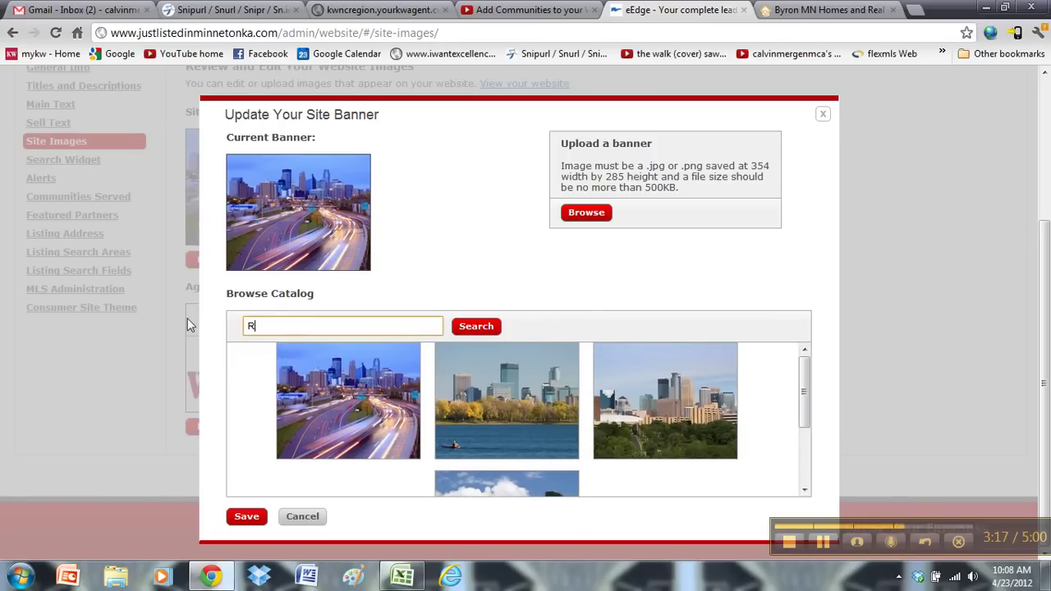
click(473, 329)
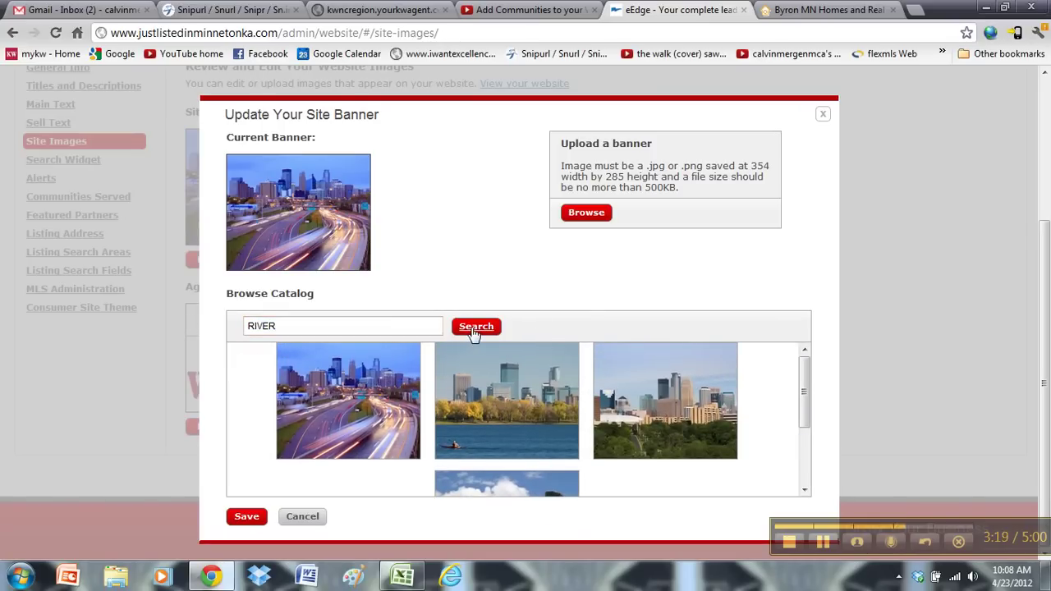
mouse_move(805, 362)
mouse_down()
mouse_move(805, 410)
mouse_move(805, 357)
mouse_up()
double_click(246, 325)
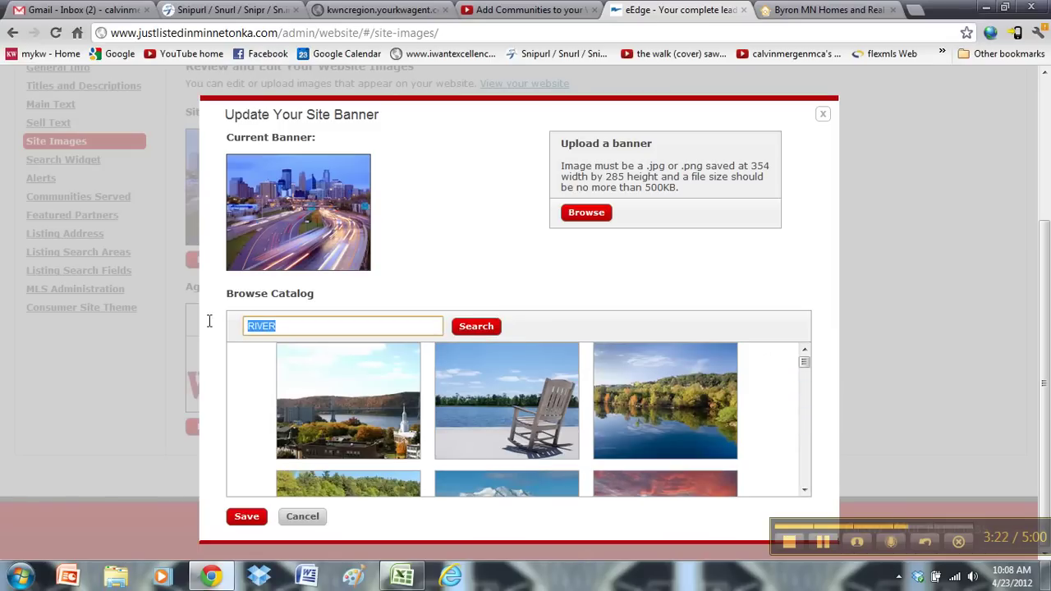
click(308, 519)
key(ctrl+Tab)
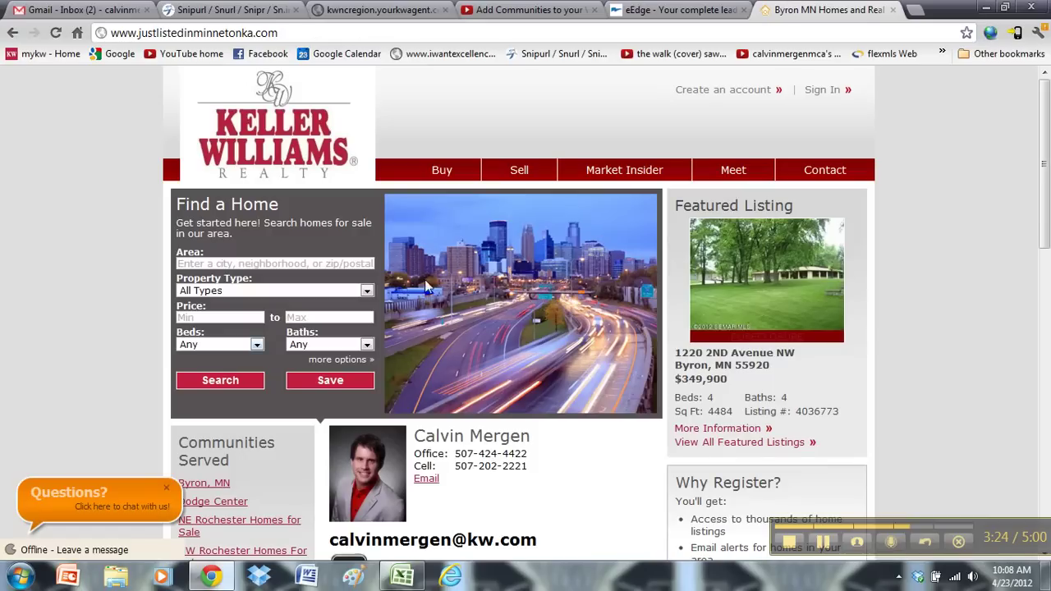
key(ctrl+shift+Tab)
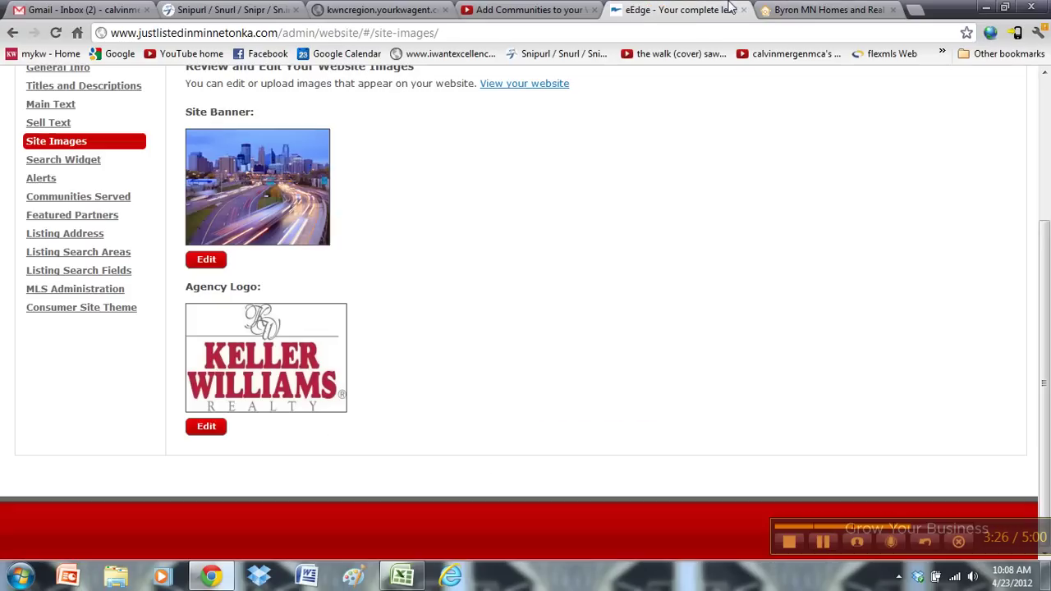
Replace the agency logo with the catalog's red kw logo on a white background and save it.
click(206, 426)
scroll(809, 404, down, 5)
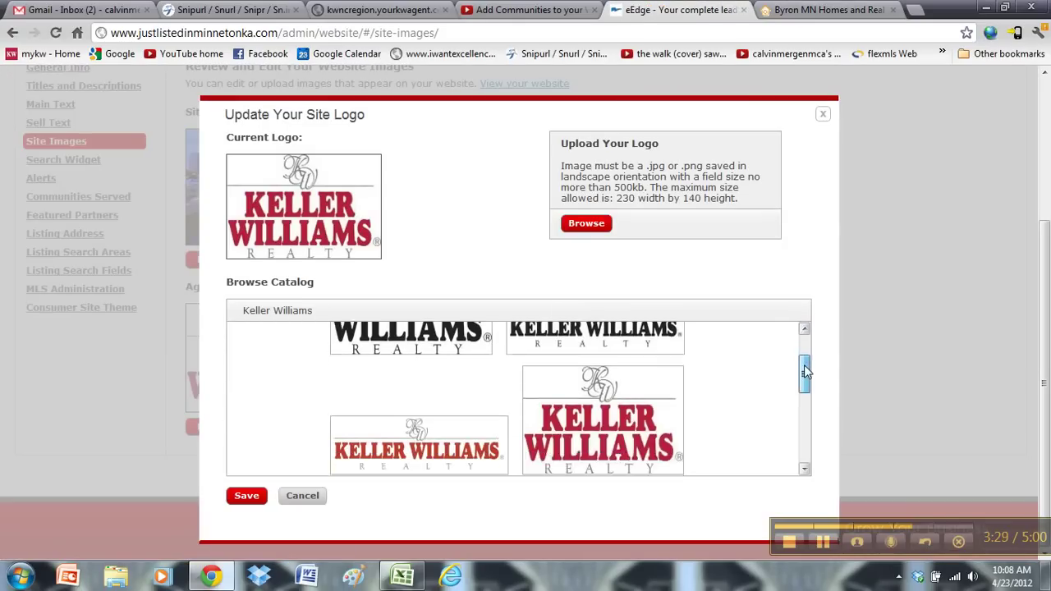
mouse_move(809, 404)
mouse_down()
mouse_move(808, 353)
mouse_move(805, 422)
mouse_move(805, 398)
mouse_up()
click(599, 443)
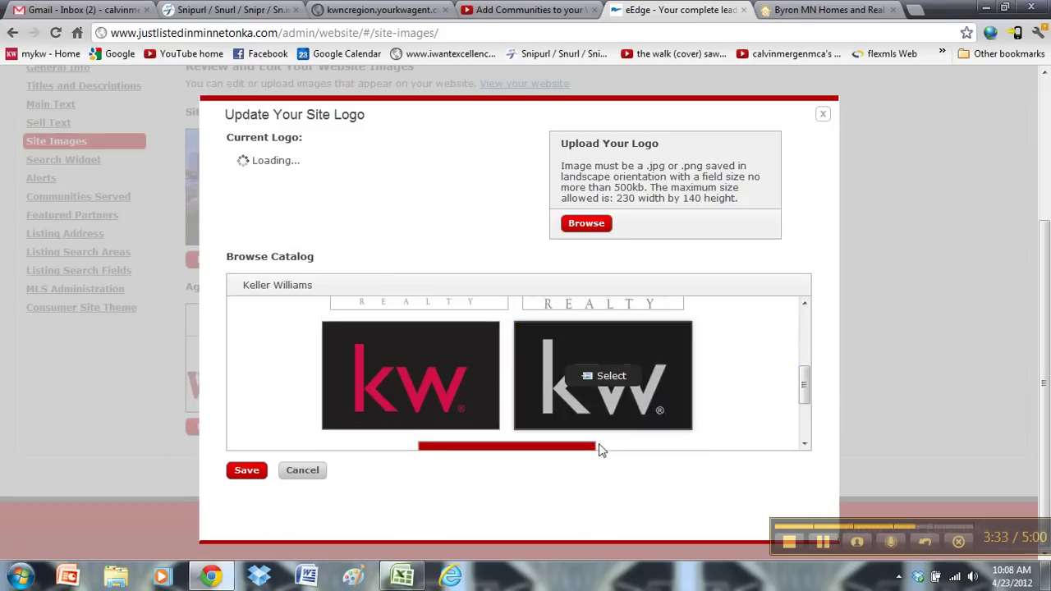
click(250, 503)
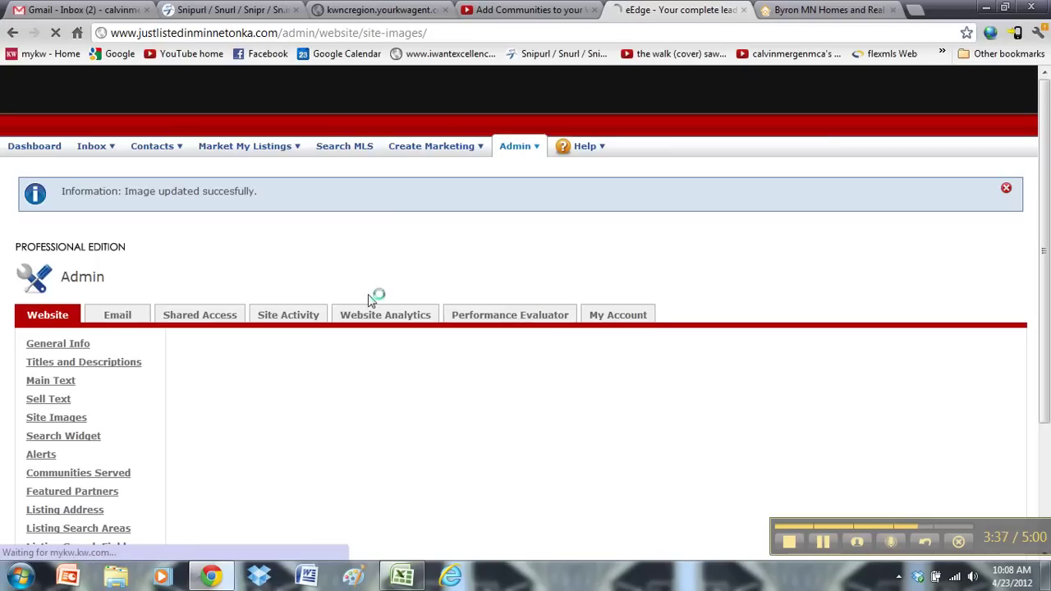
Reload the public home page and check the logo in its header.
click(802, 9)
click(275, 138)
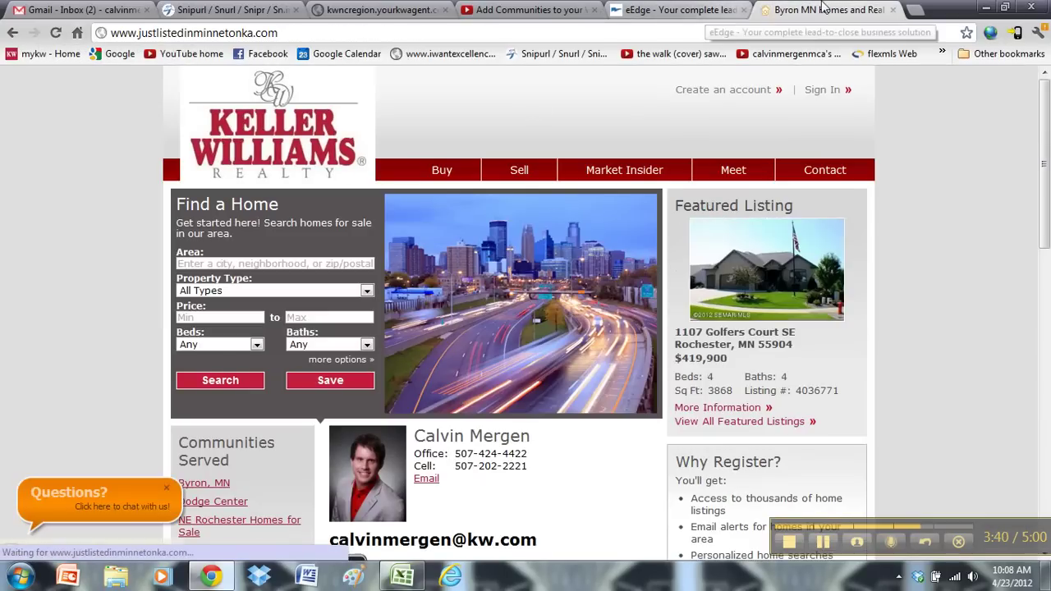
click(55, 33)
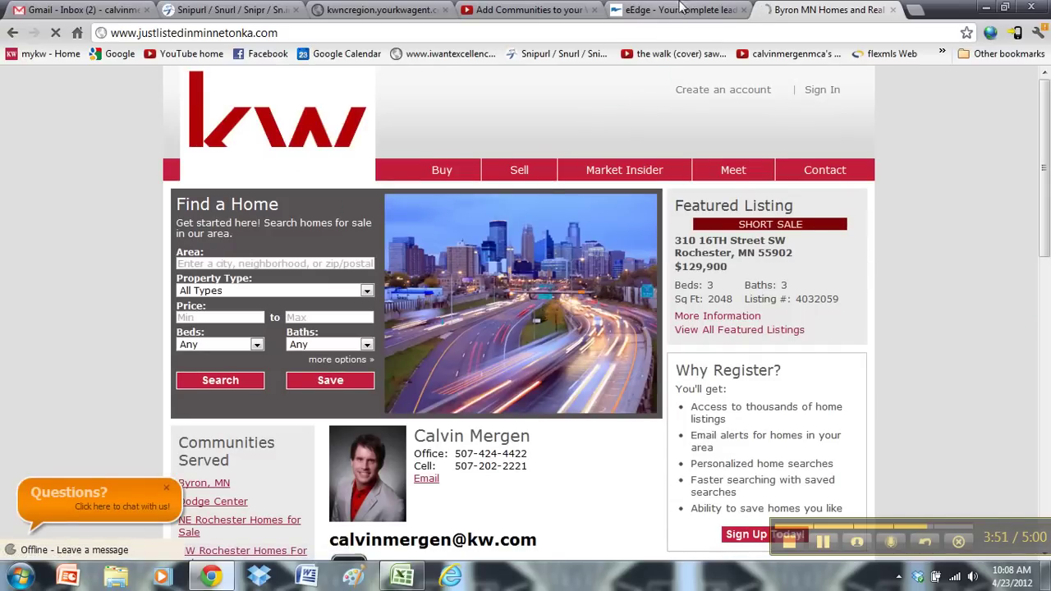
click(678, 9)
click(828, 10)
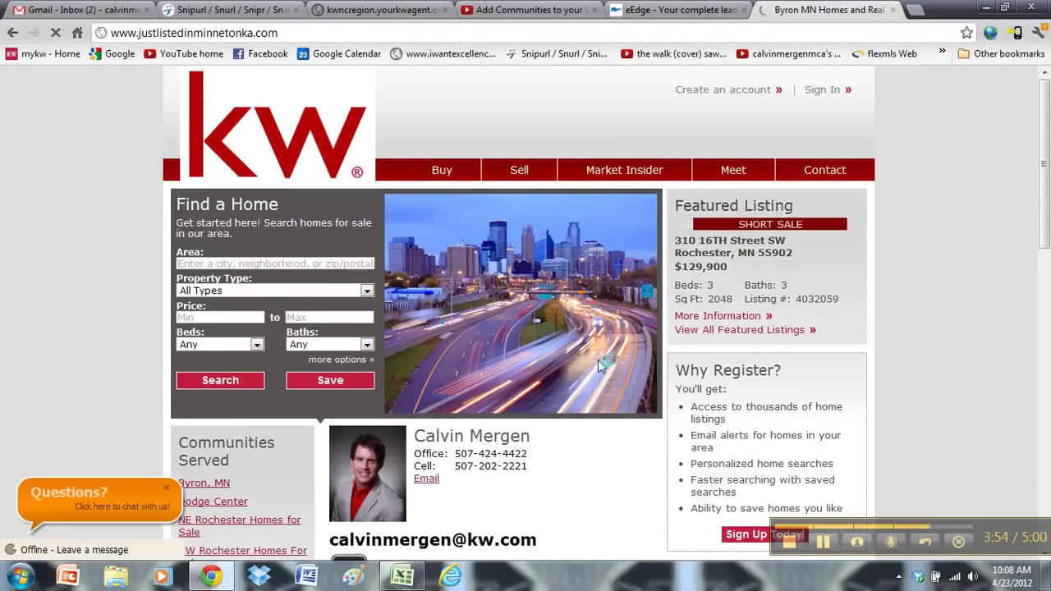
Return to the admin settings, view the Search Widget section, and open the Alerts section.
key(ctrl+shift+Tab)
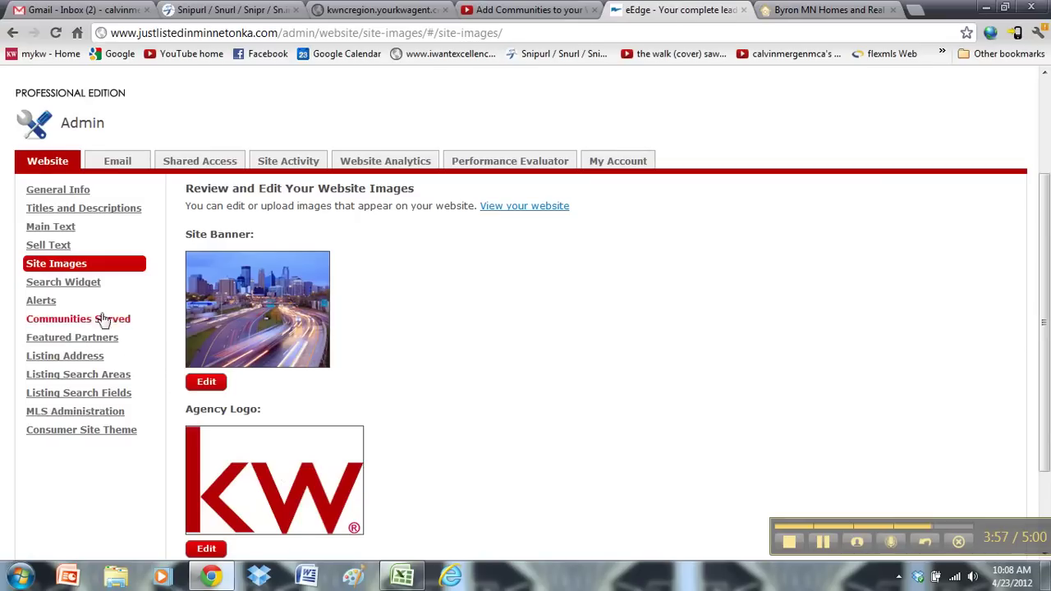
click(63, 281)
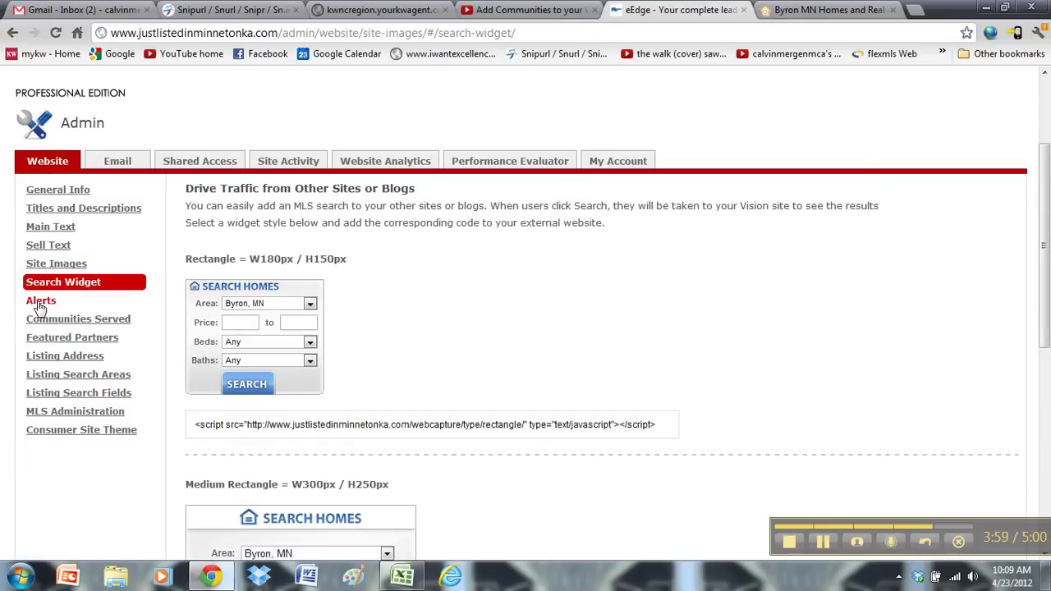
click(40, 302)
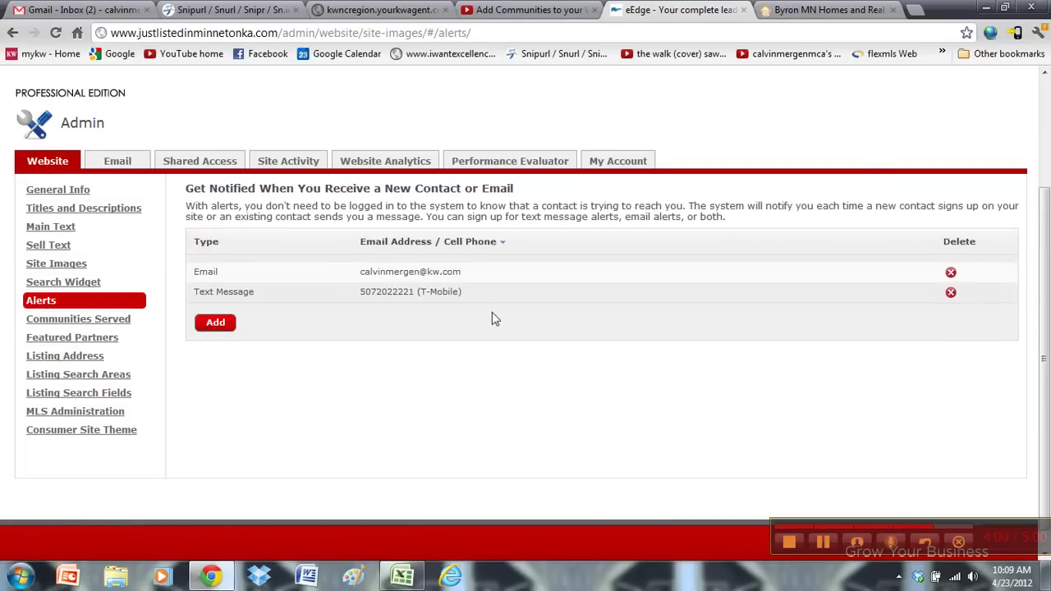
Examine the email and text message entries in the alerts list.
drag(462, 272, 367, 271)
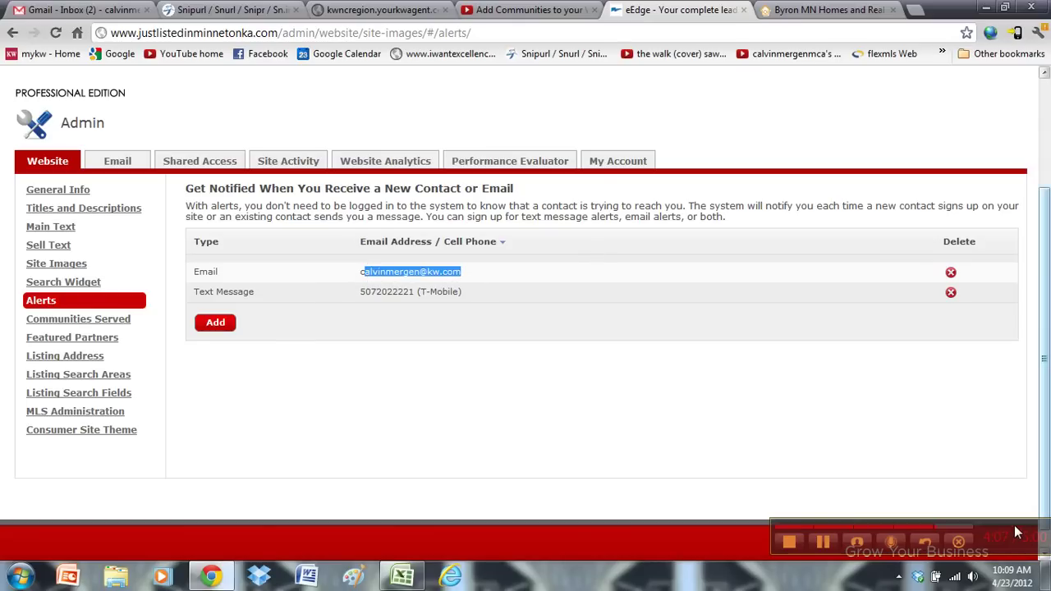
drag(1017, 532, 971, 492)
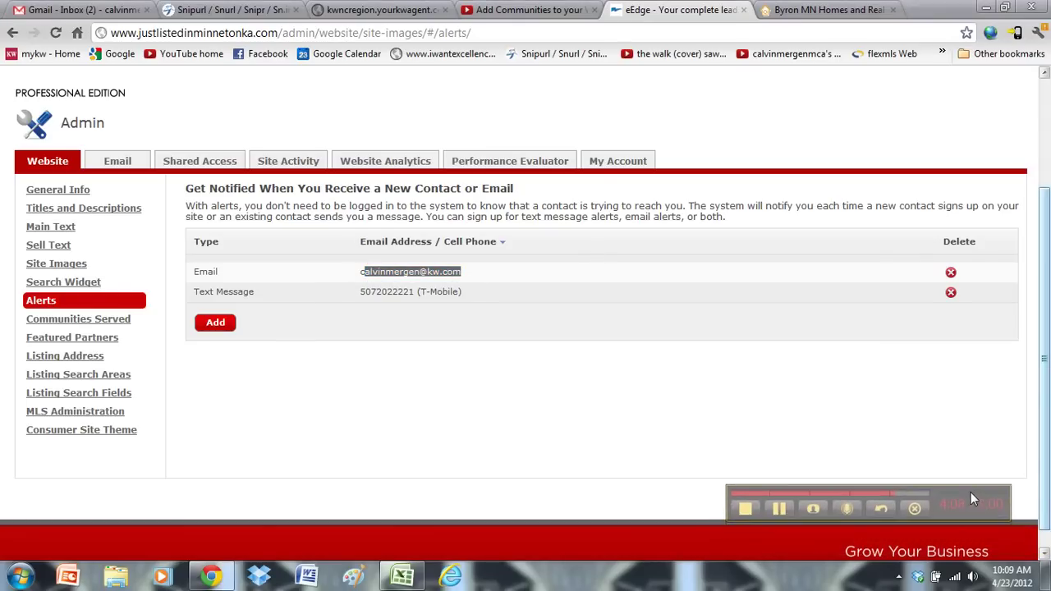
click(378, 292)
double_click(380, 292)
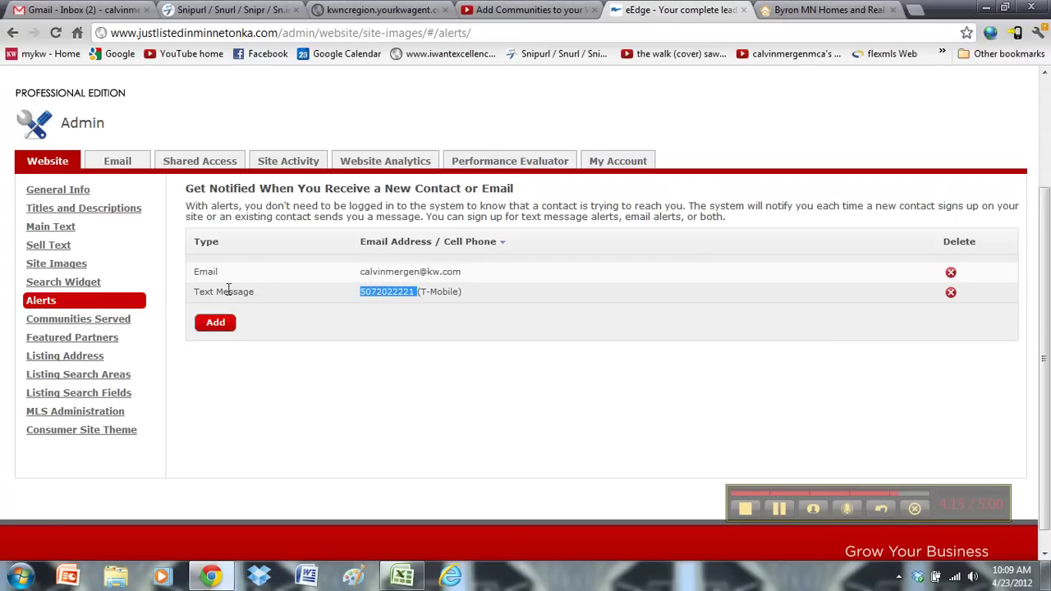
triple_click(441, 268)
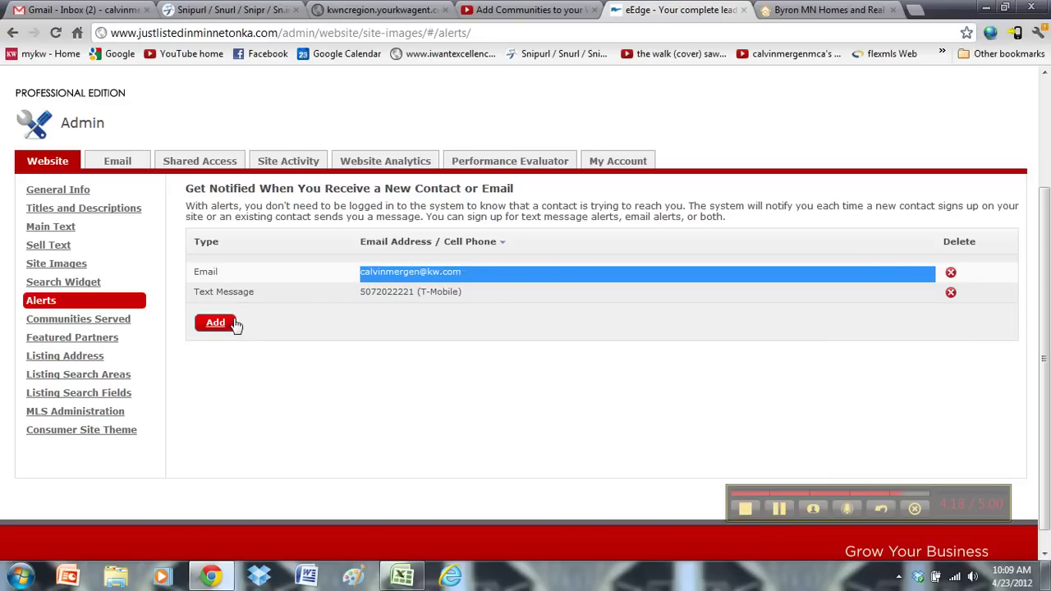
double_click(371, 293)
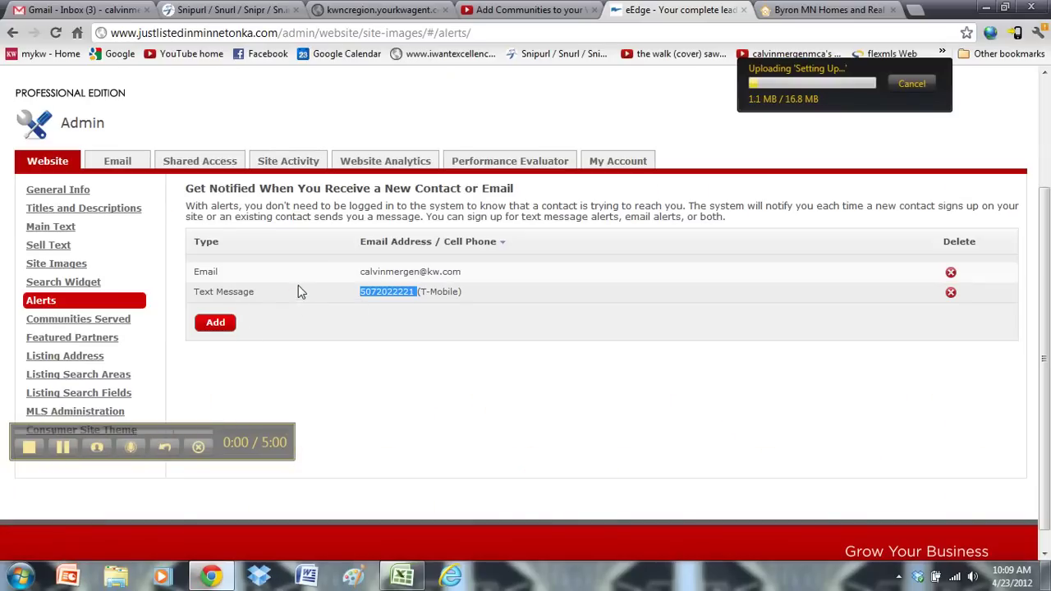
Open the Communities Served section and examine the listed communities with their zip codes.
click(108, 325)
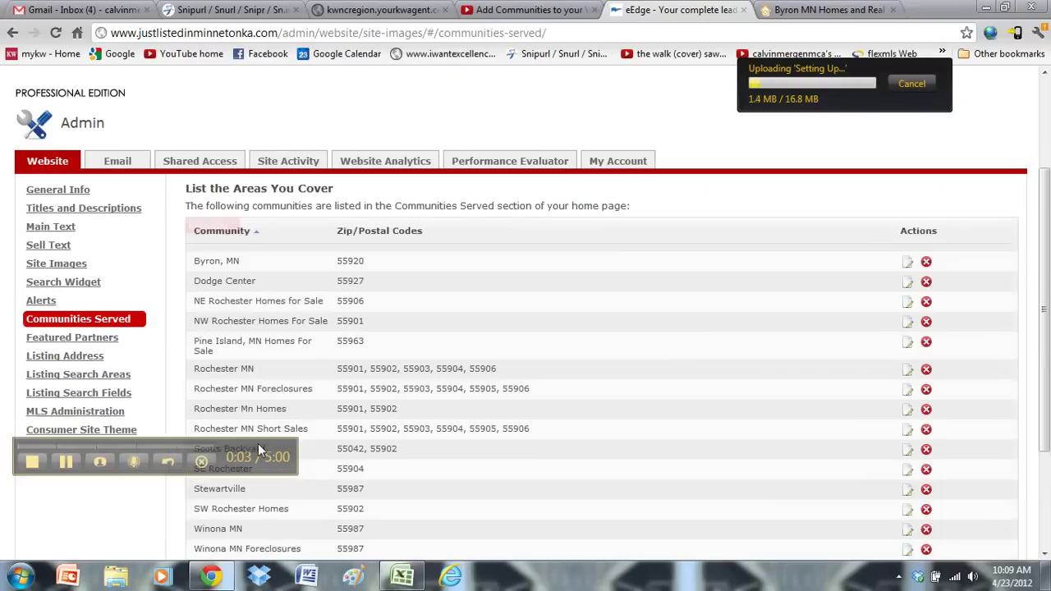
drag(257, 449, 255, 490)
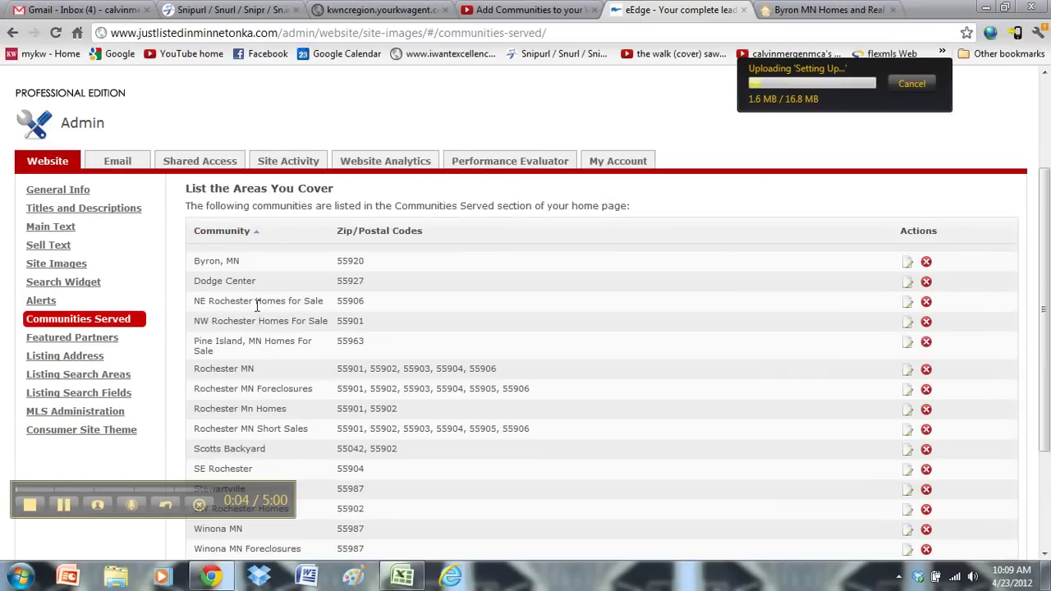
drag(201, 262, 380, 427)
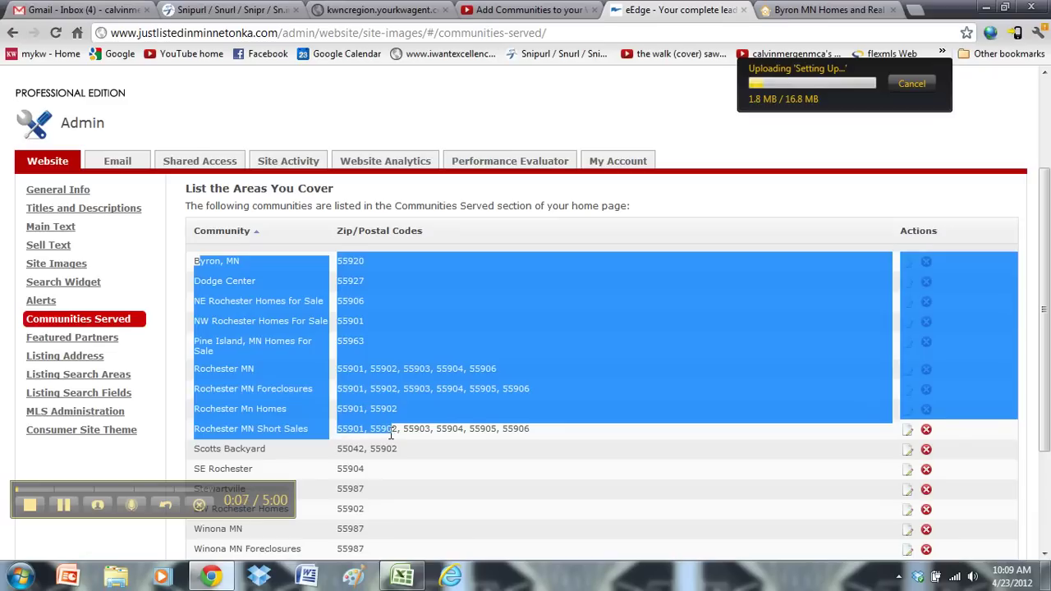
click(383, 430)
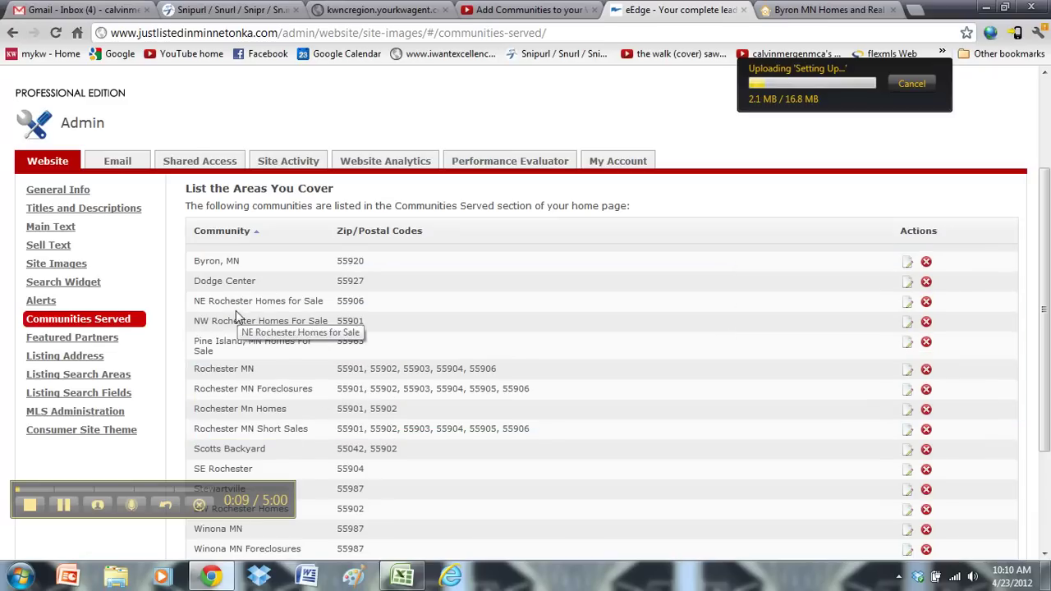
Switch to the public home page and examine the Communities Served links, from Byron, MN down to SW Rochester Homes.
click(825, 9)
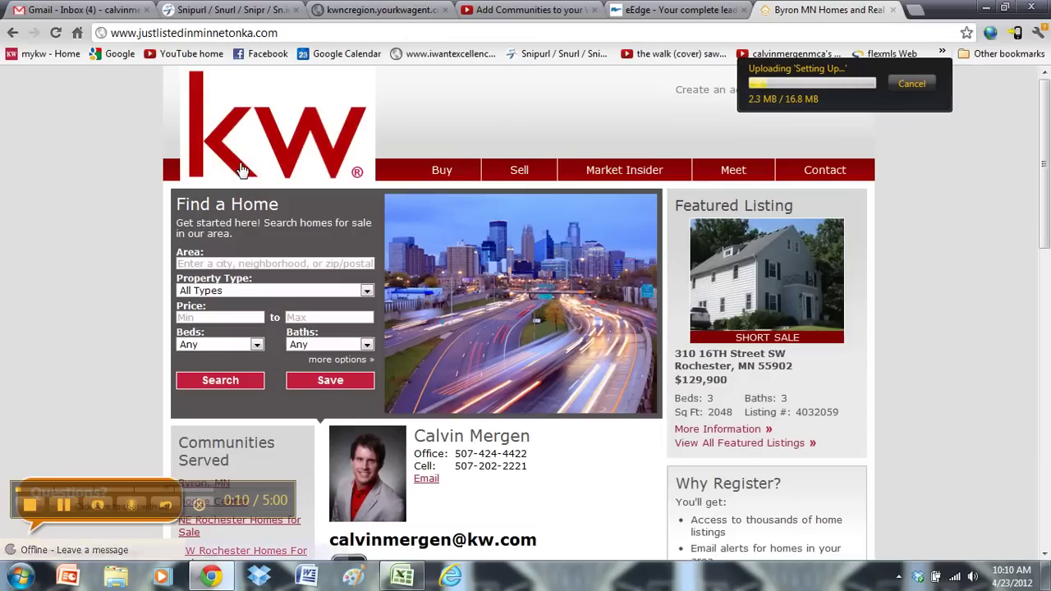
scroll(245, 333, down, 3)
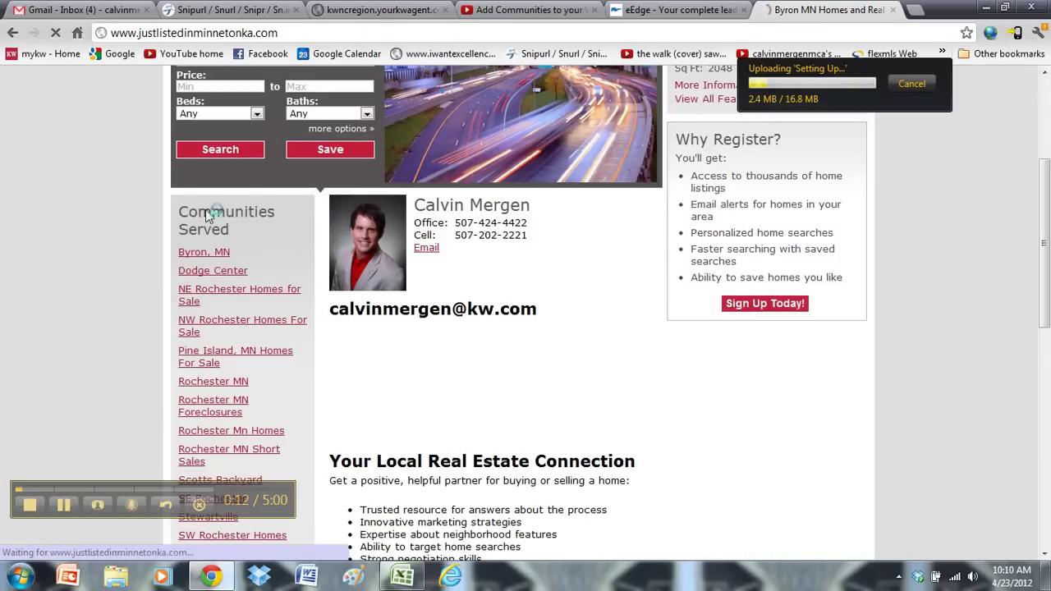
scroll(239, 333, down, 2)
scroll(236, 393, up, 2)
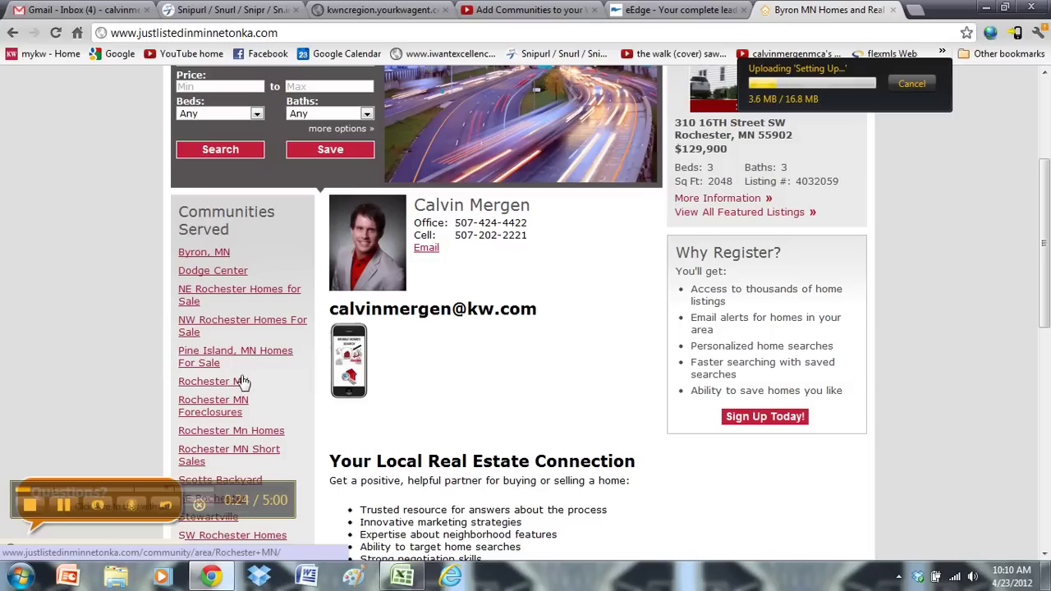
scroll(271, 386, up, 1)
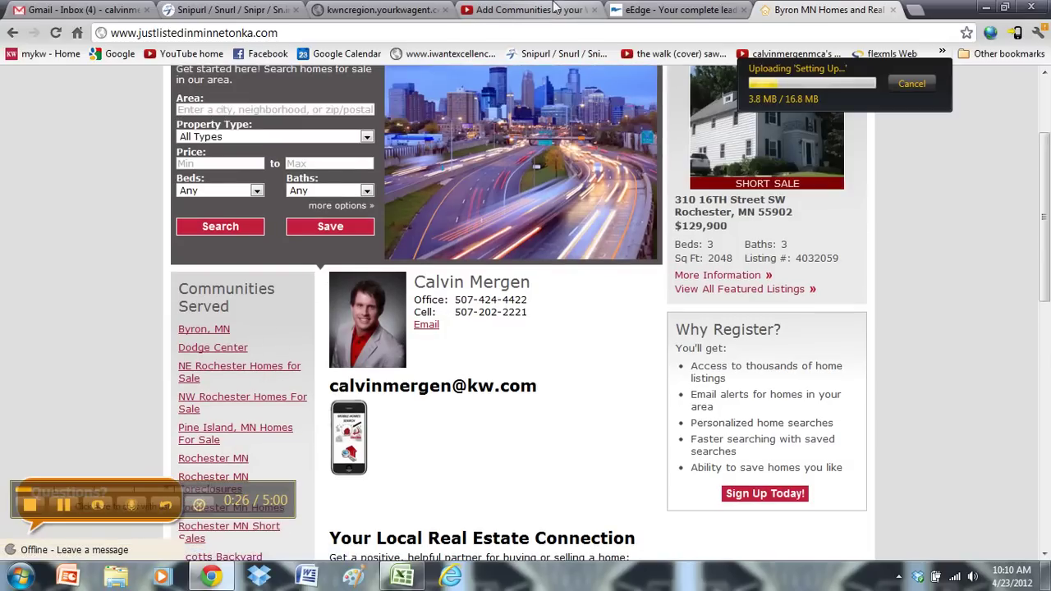
Switch to the Excel training tracker and select the "Add Communities to your Website" activity in the eEdge sheet.
key(alt+Tab)
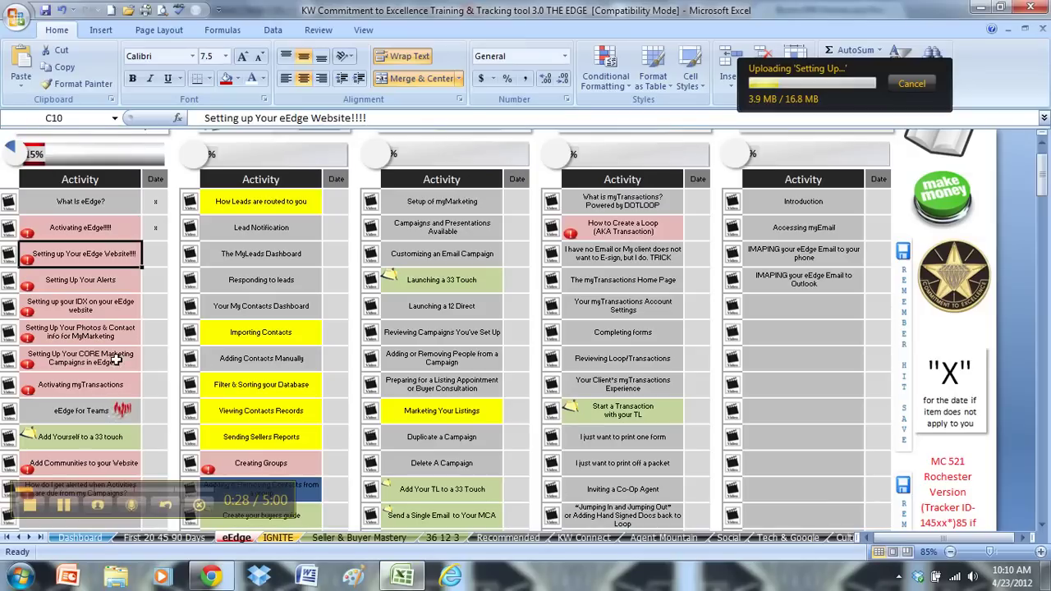
click(119, 358)
scroll(97, 381, down, 1)
click(90, 423)
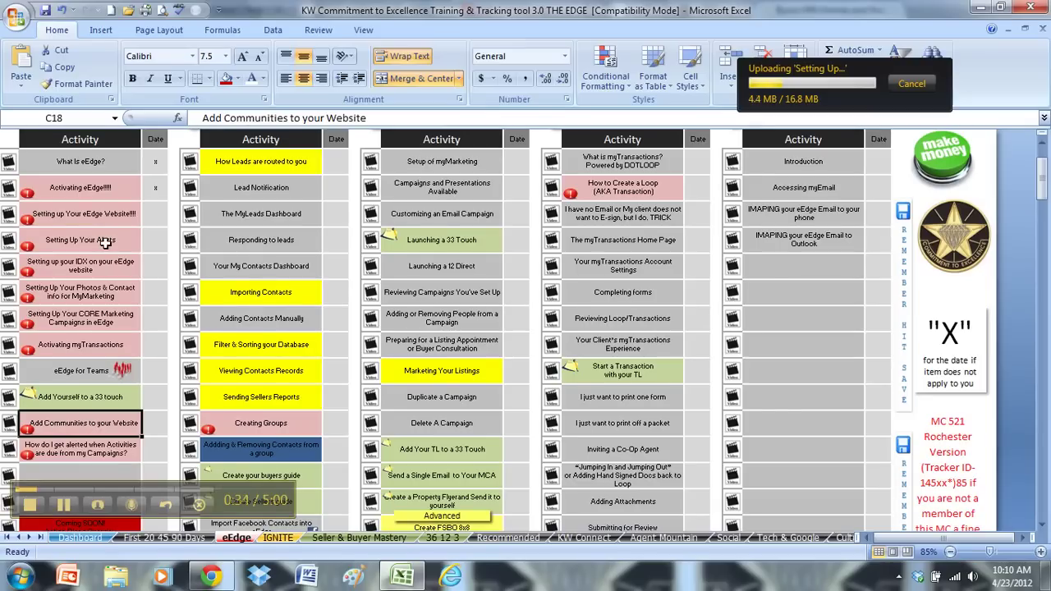
Return to the eEdge admin settings in the browser and open the MLS Administration section.
click(401, 577)
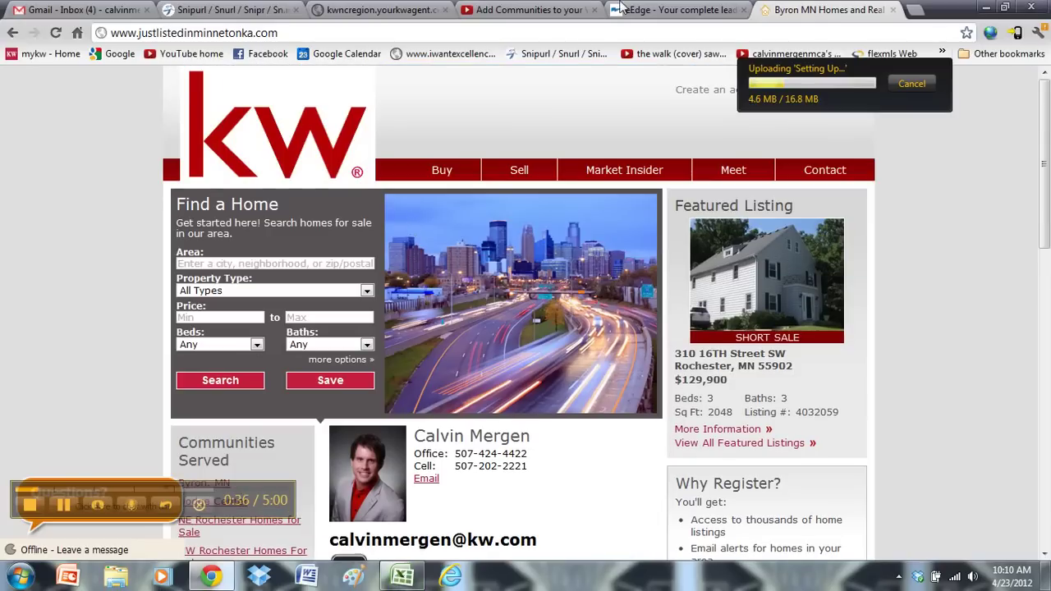
click(622, 9)
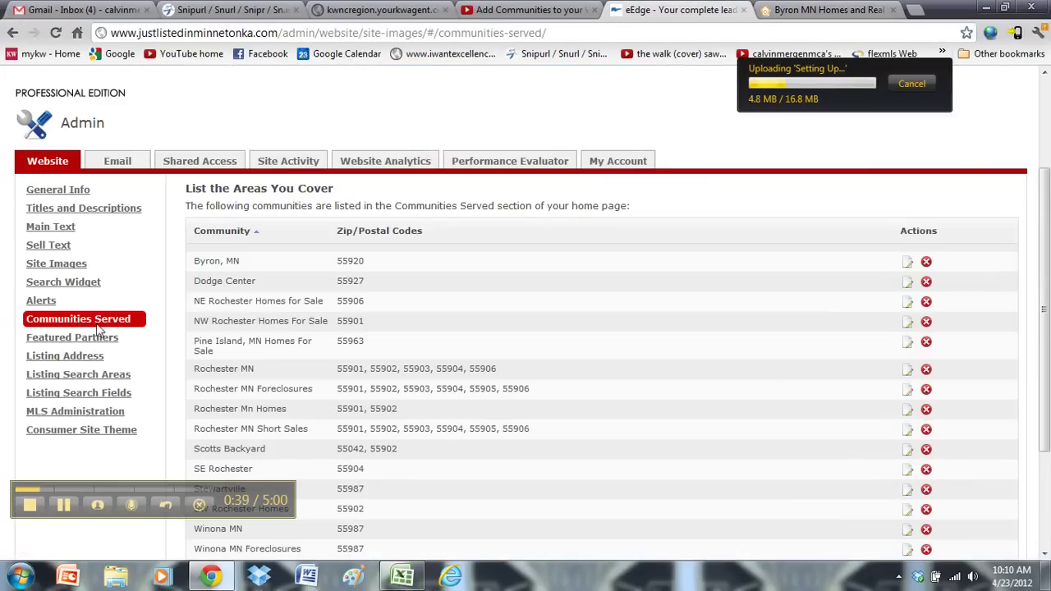
scroll(86, 353, down, 1)
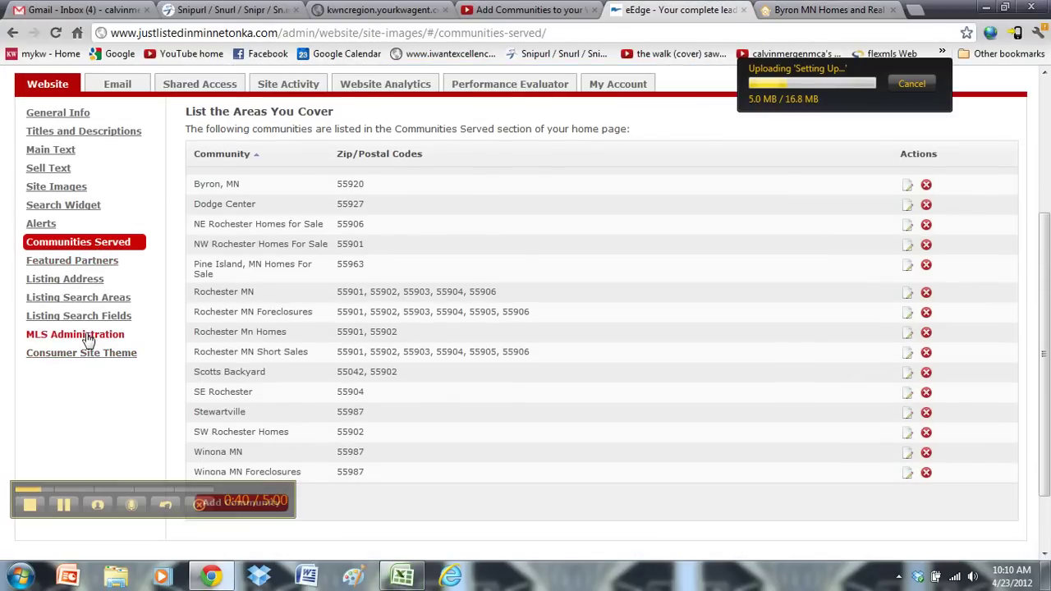
click(86, 336)
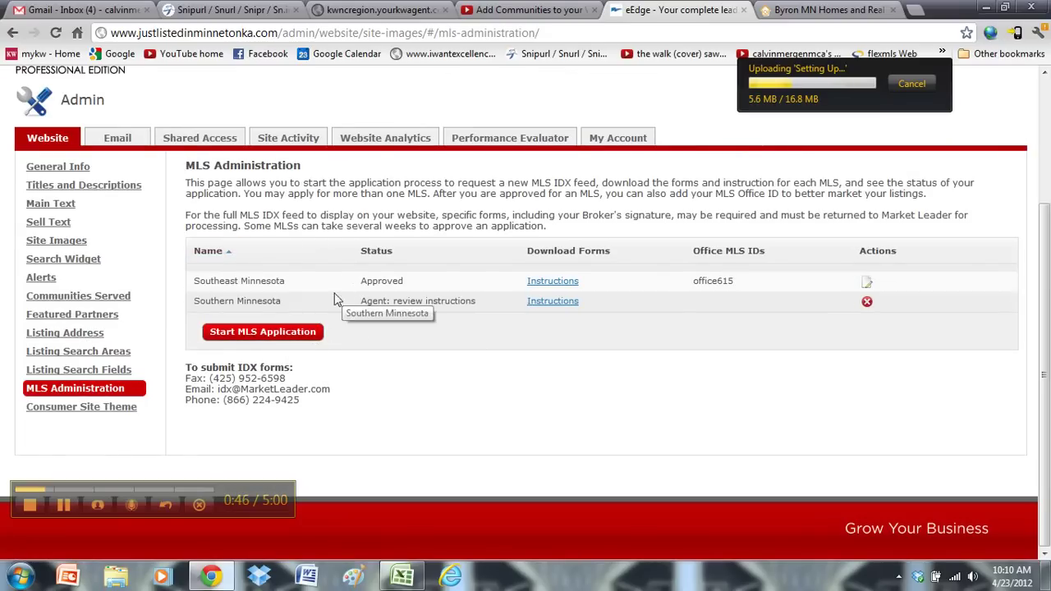
Start an MLS application, view the list of available MLSs, and cancel without choosing one.
click(277, 337)
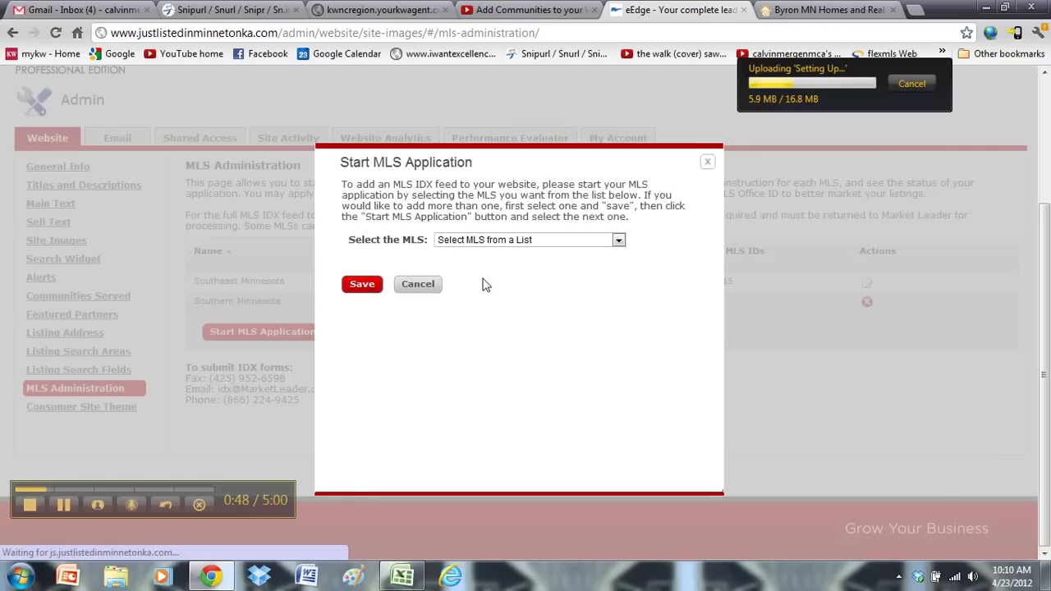
click(517, 239)
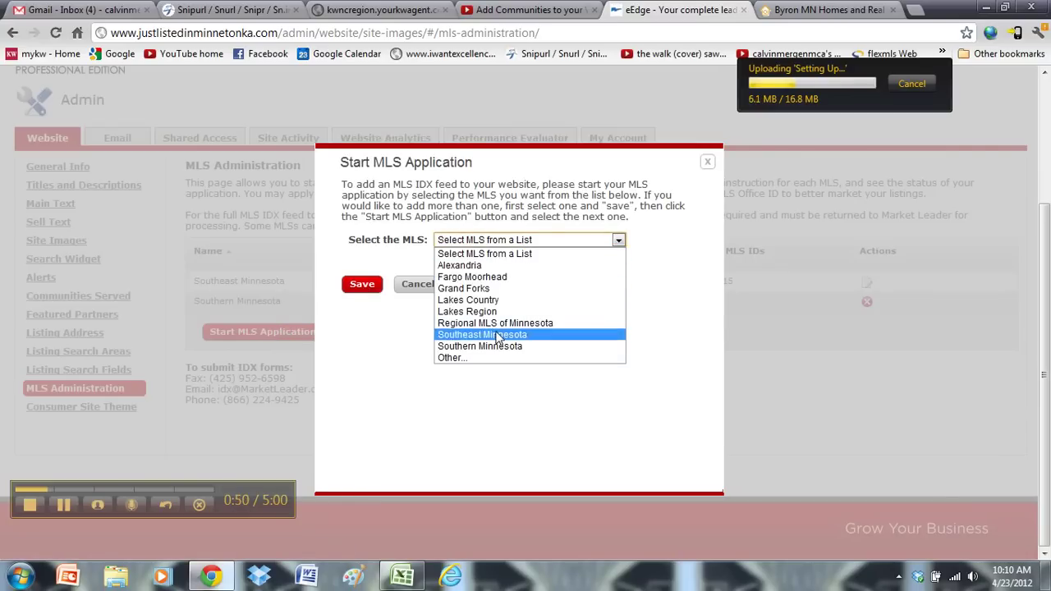
click(573, 205)
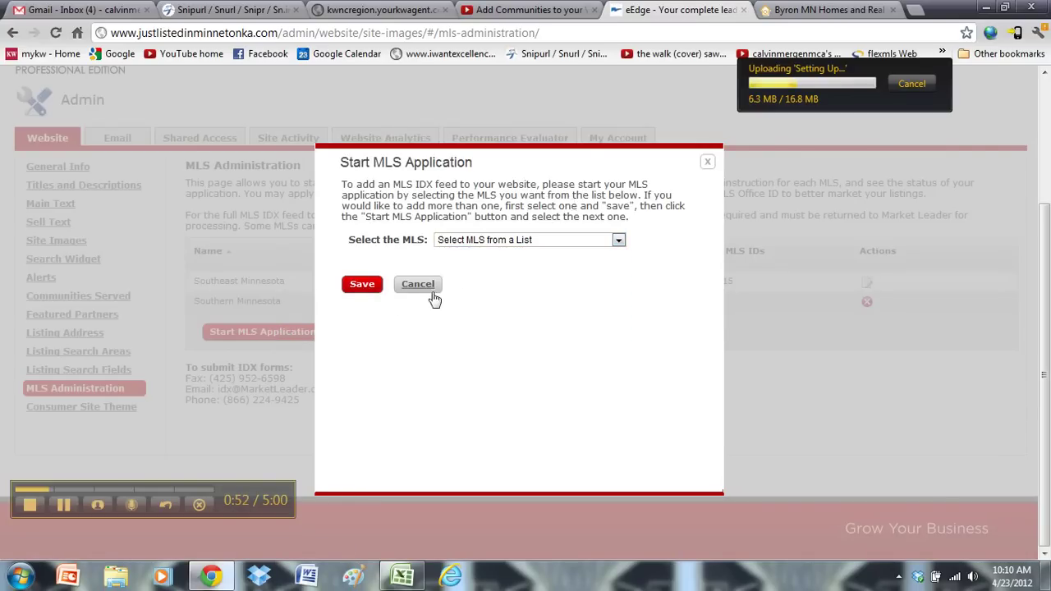
click(419, 287)
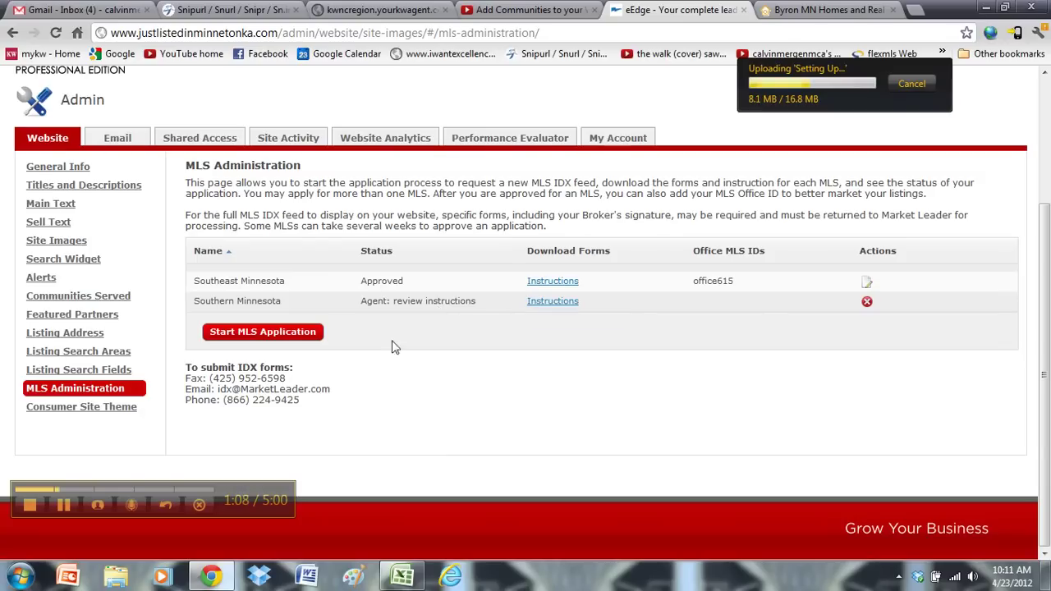
Examine the application status of the Southern Minnesota MLS and the contact details for submitting IDX forms.
triple_click(439, 301)
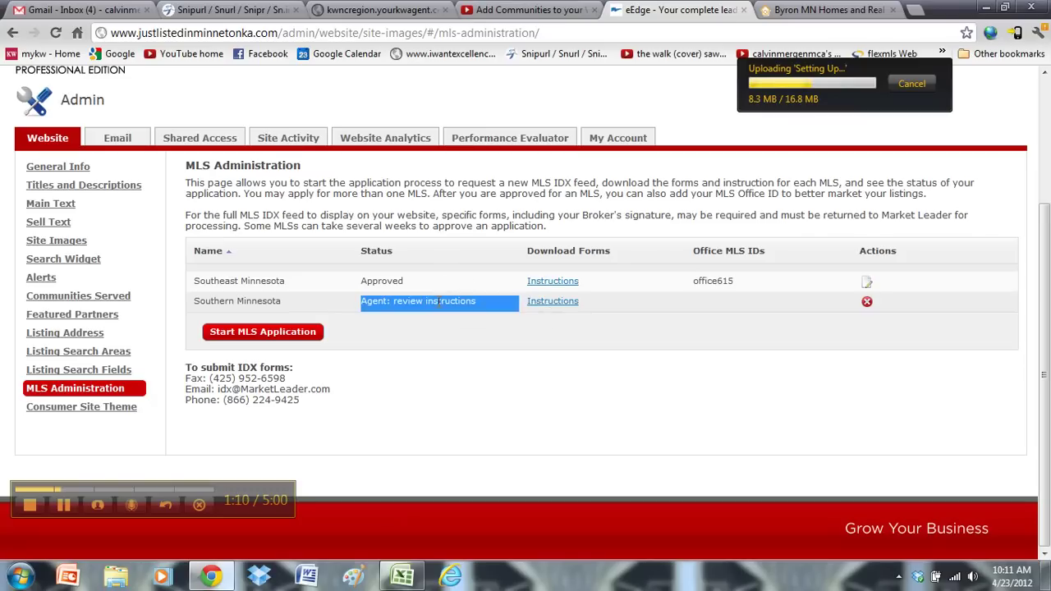
double_click(430, 302)
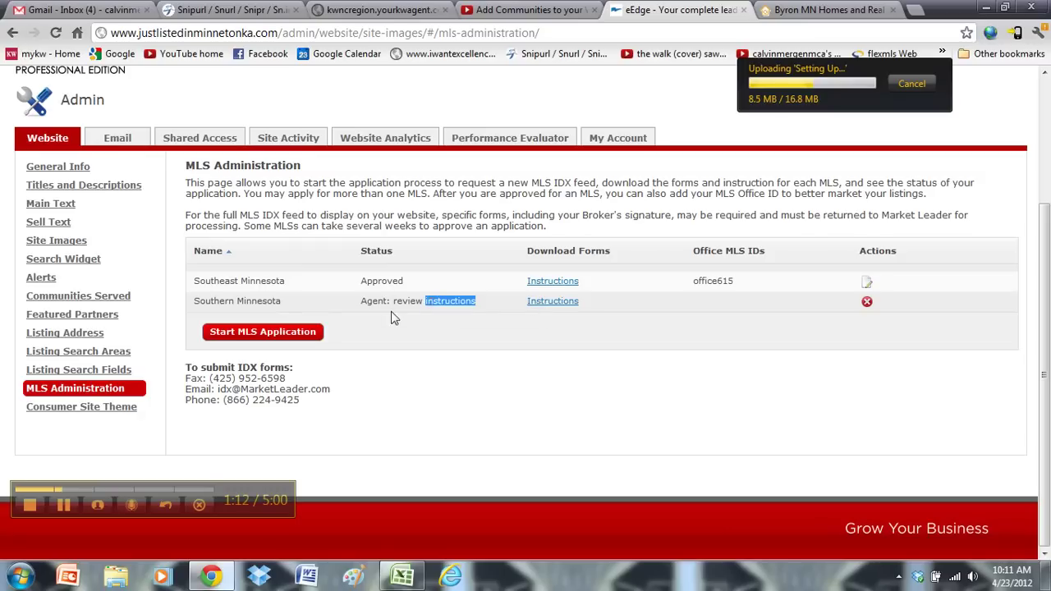
double_click(382, 302)
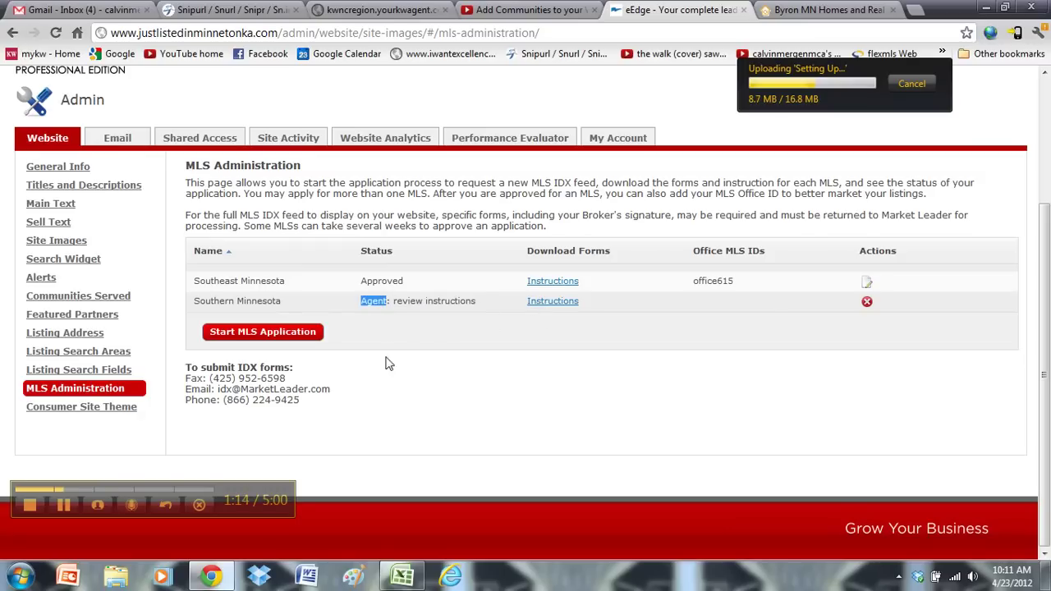
drag(303, 388, 308, 419)
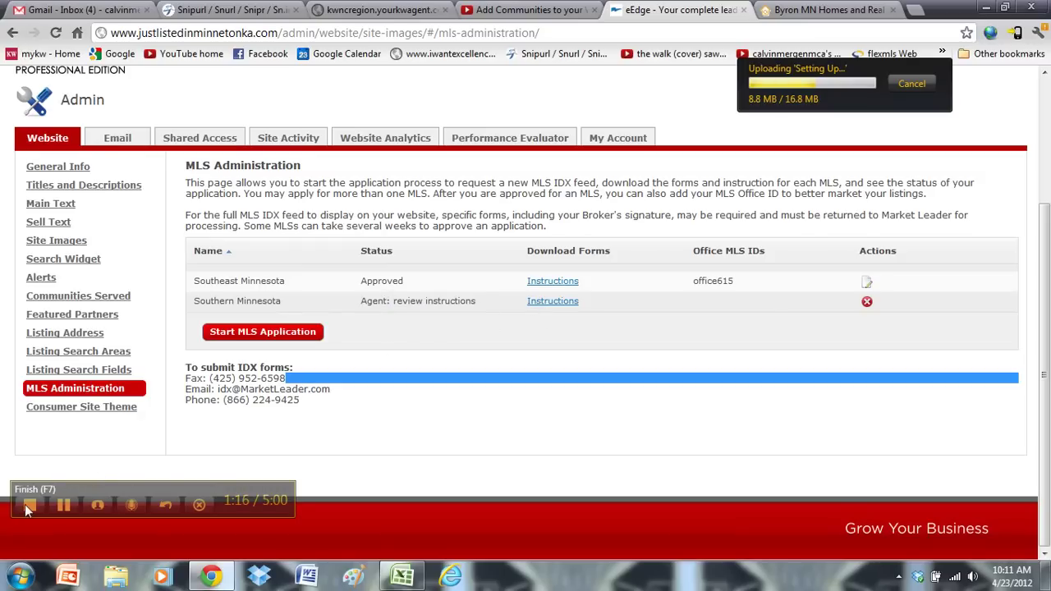
click(262, 387)
Check the eEdge activity list in the Excel training tracker and return to the MLS Administration page.
click(420, 581)
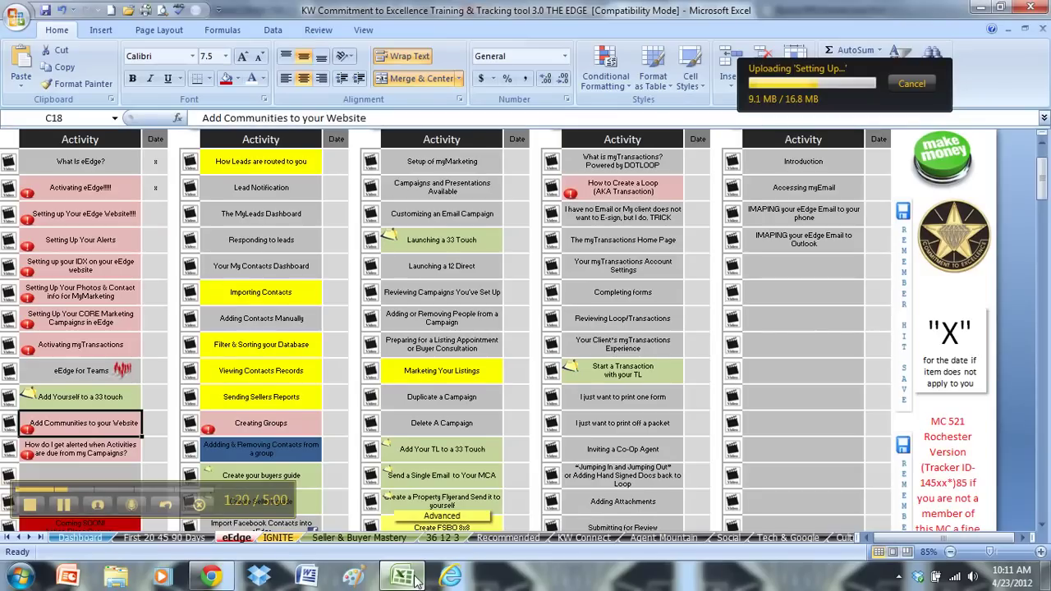
click(417, 581)
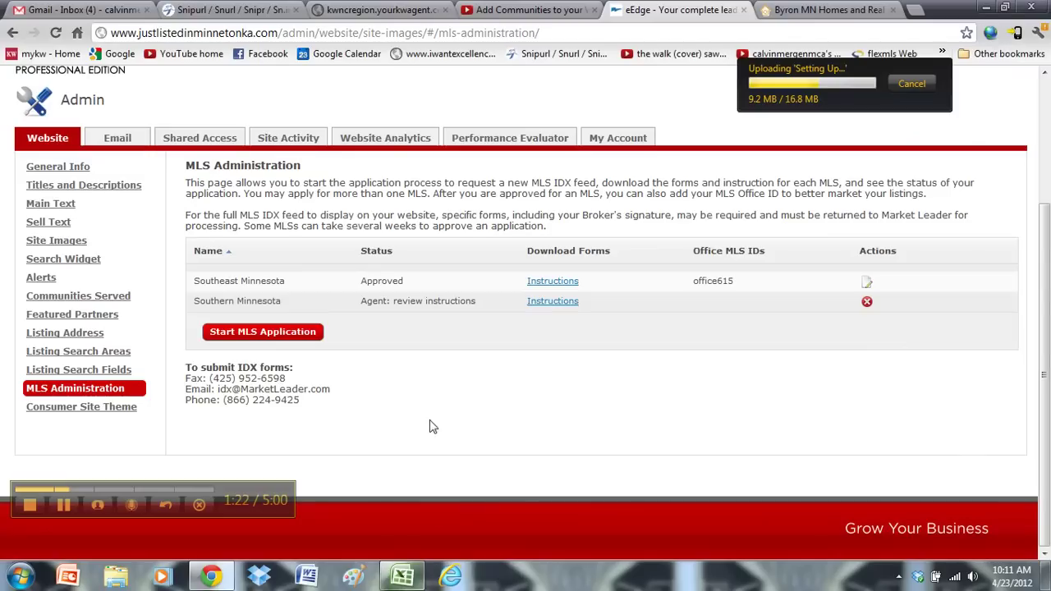